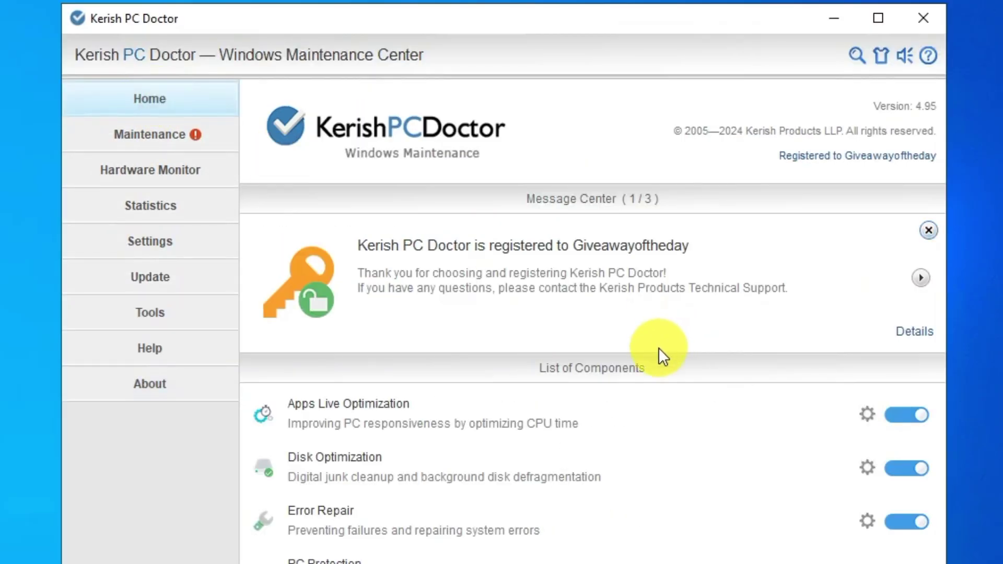
Visit the Maintenance, Hardware Monitor, Statistics, Settings, Update and Tools sections in turn.
click(135, 136)
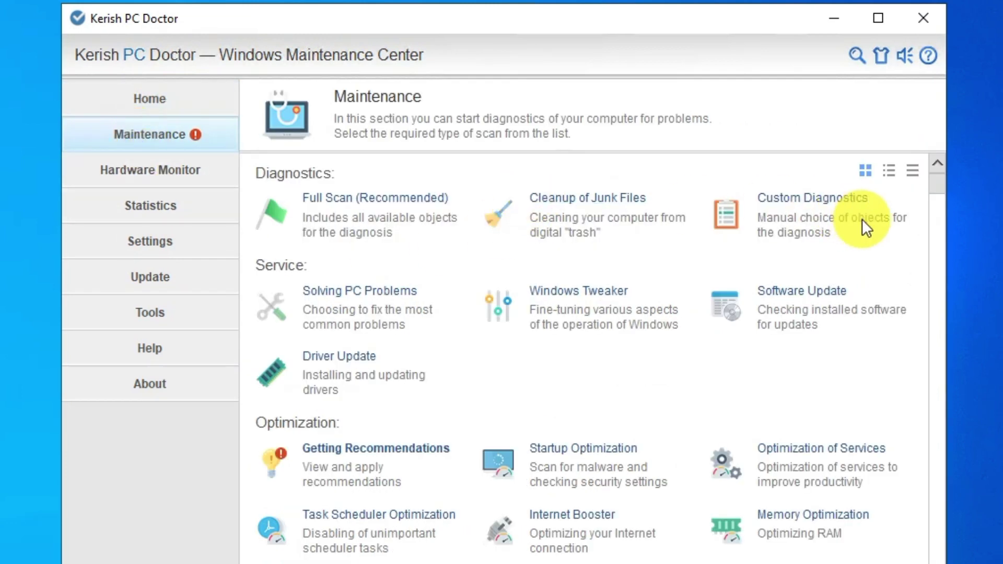
click(132, 170)
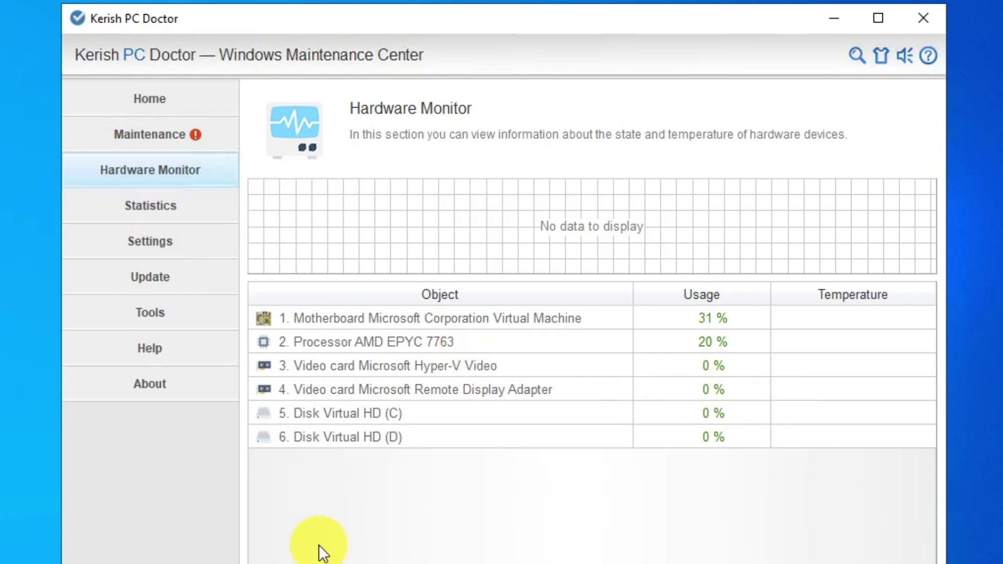
click(164, 206)
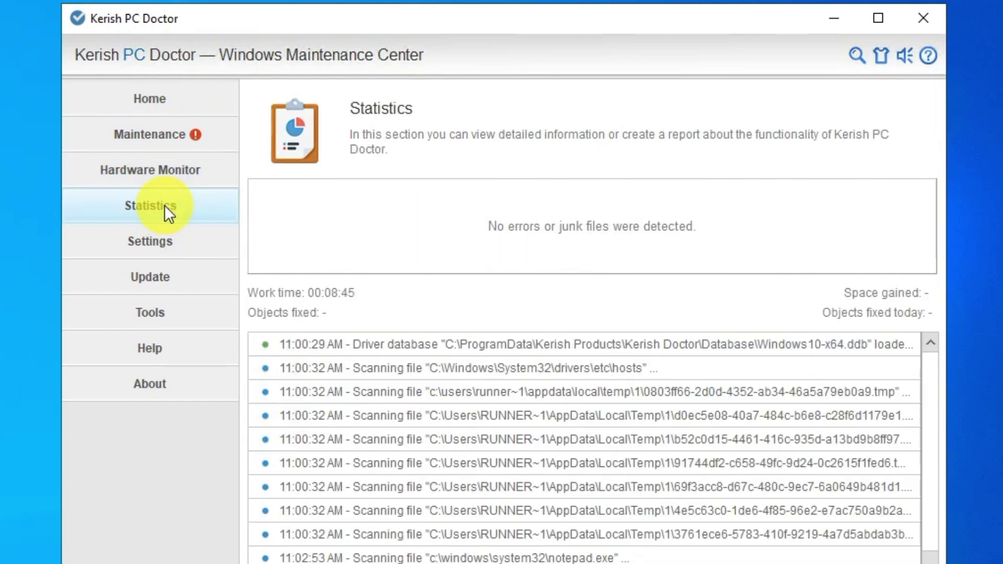
click(157, 243)
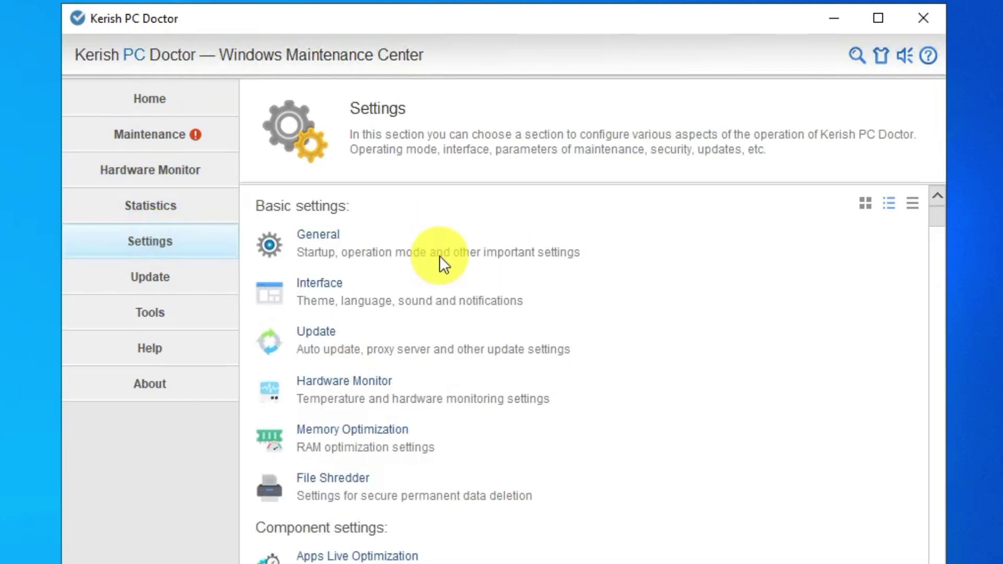
click(157, 281)
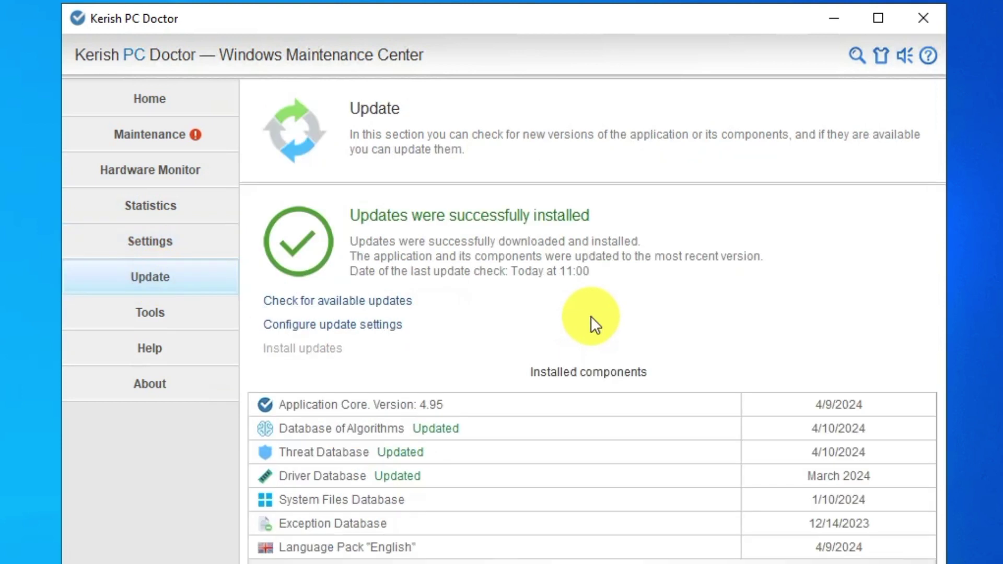
click(157, 313)
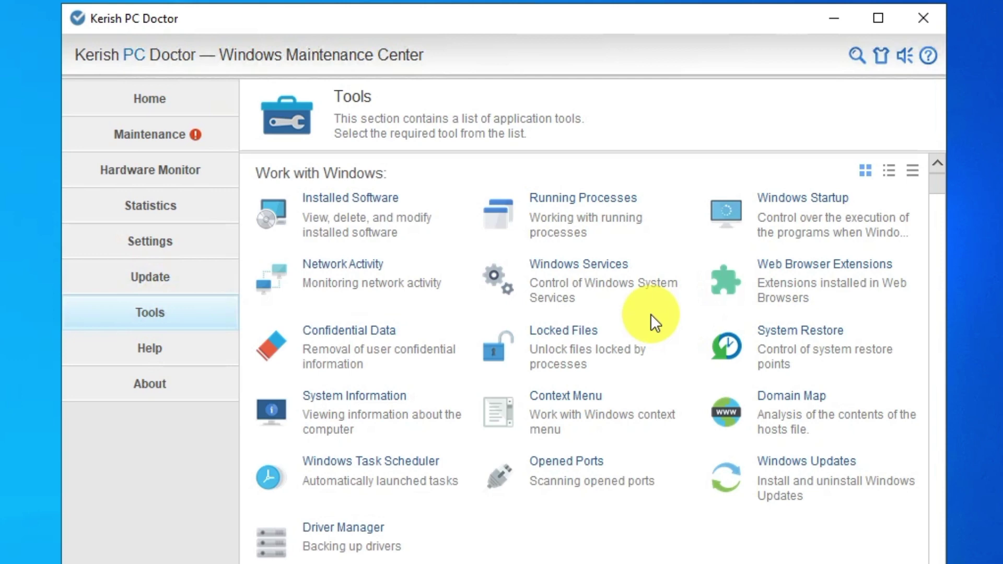
Scroll through the Tools section, then search Google for 'kerish doctor'.
scroll(649, 315, down, 3)
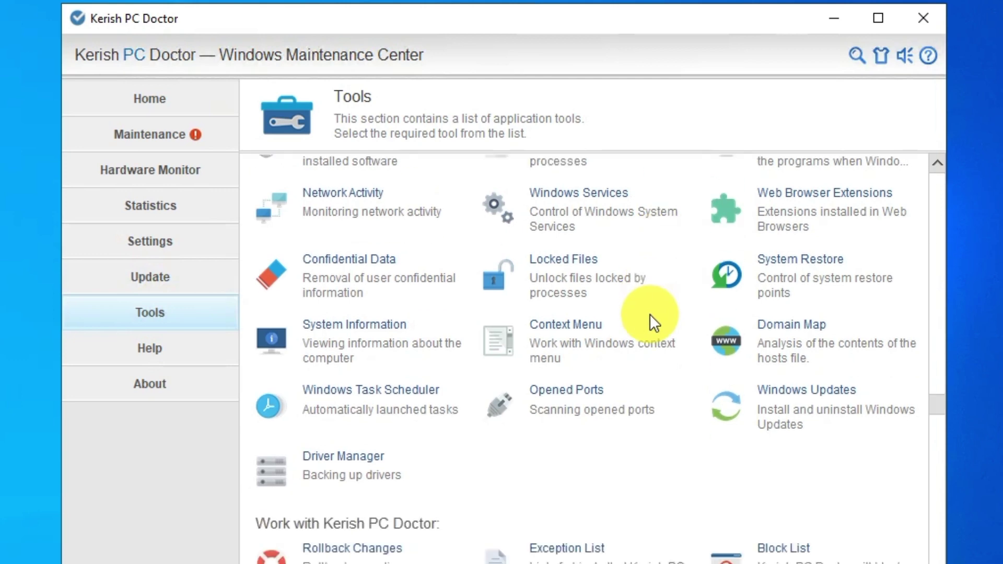
scroll(649, 315, down, 3)
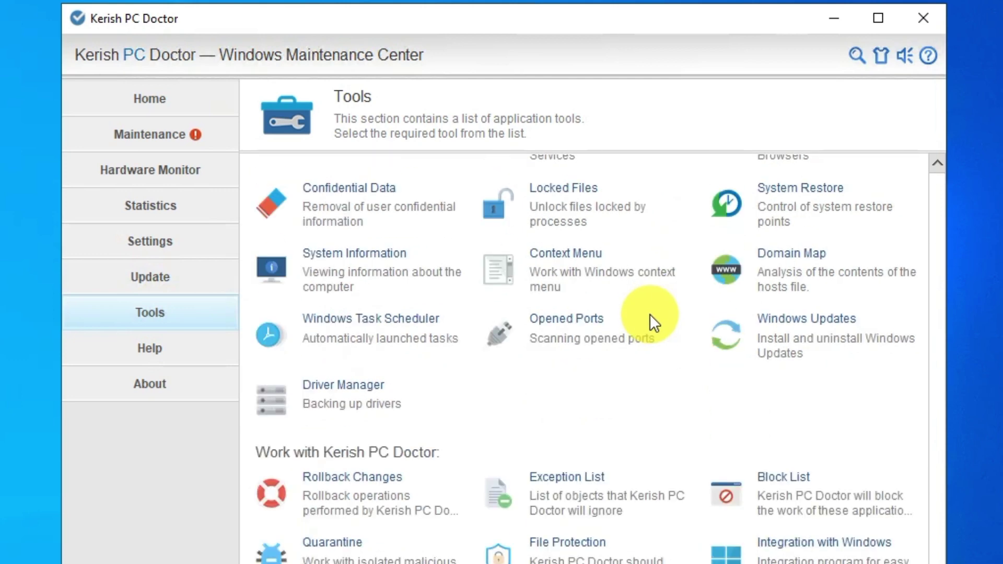
scroll(650, 315, up, 4)
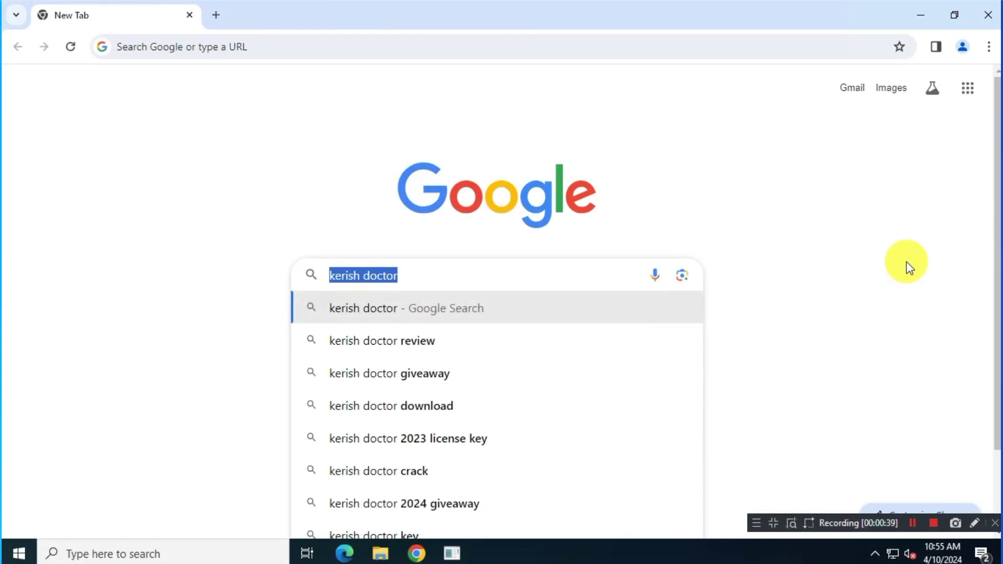
key(Return)
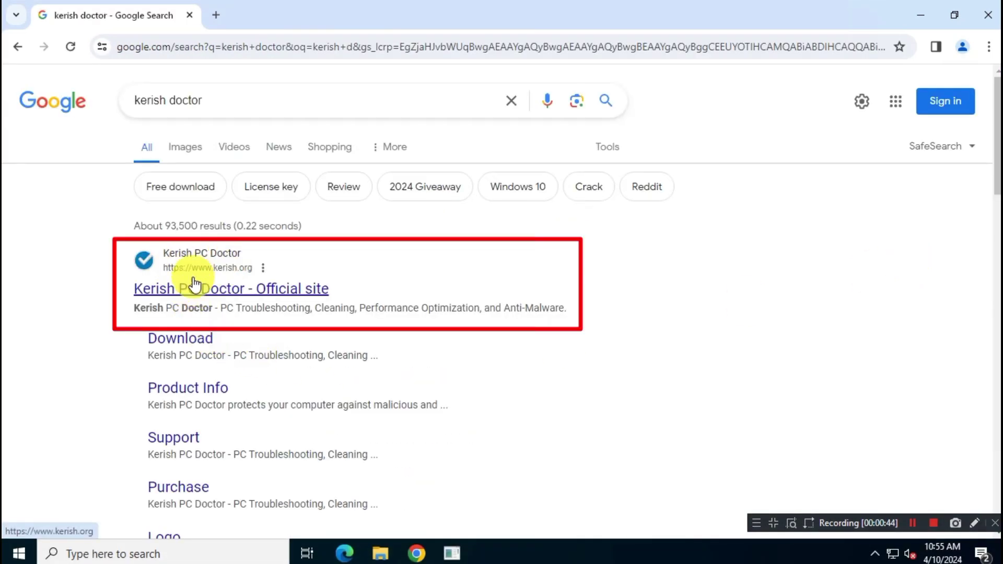
Open the 'Kerish PC Doctor - Official site' result and scroll through the kerish.org homepage.
click(311, 297)
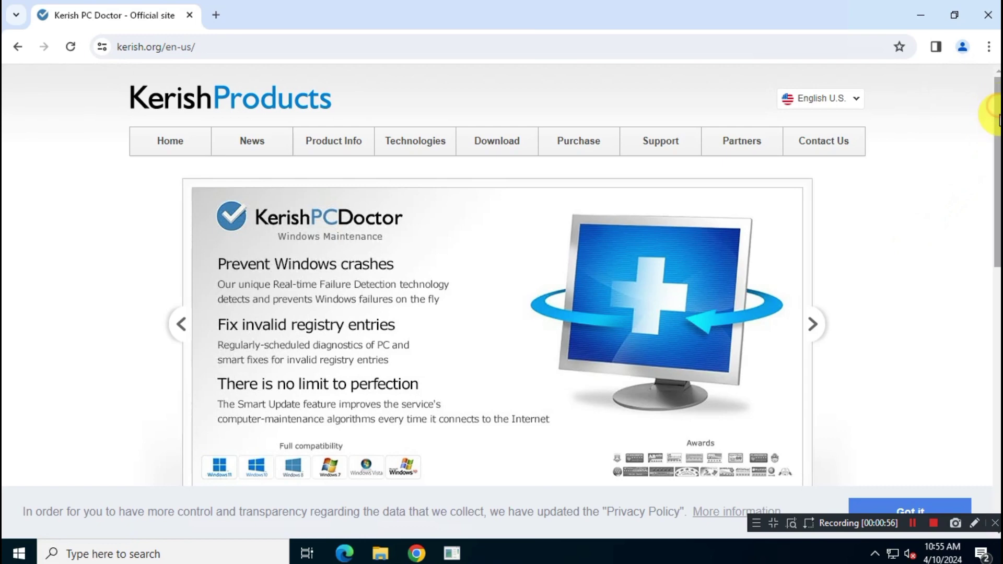
scroll(998, 210, down, 1)
scroll(998, 210, down, 10)
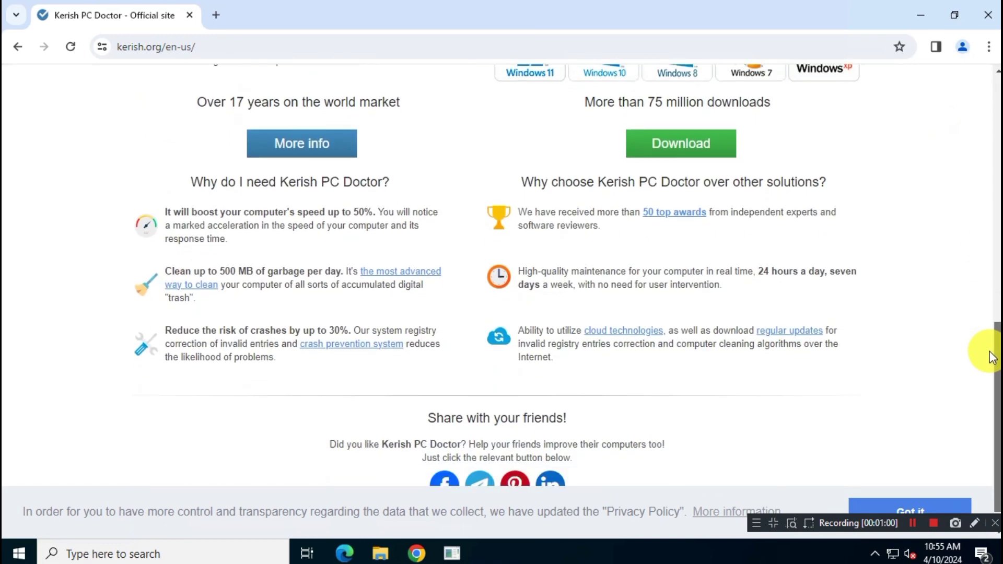
scroll(993, 331, up, 8)
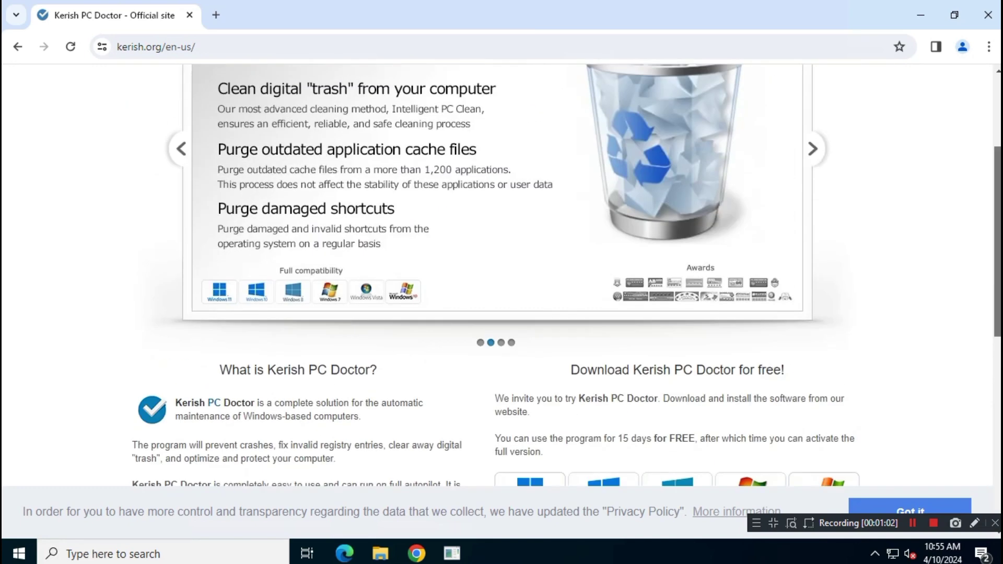
scroll(921, 179, up, 3)
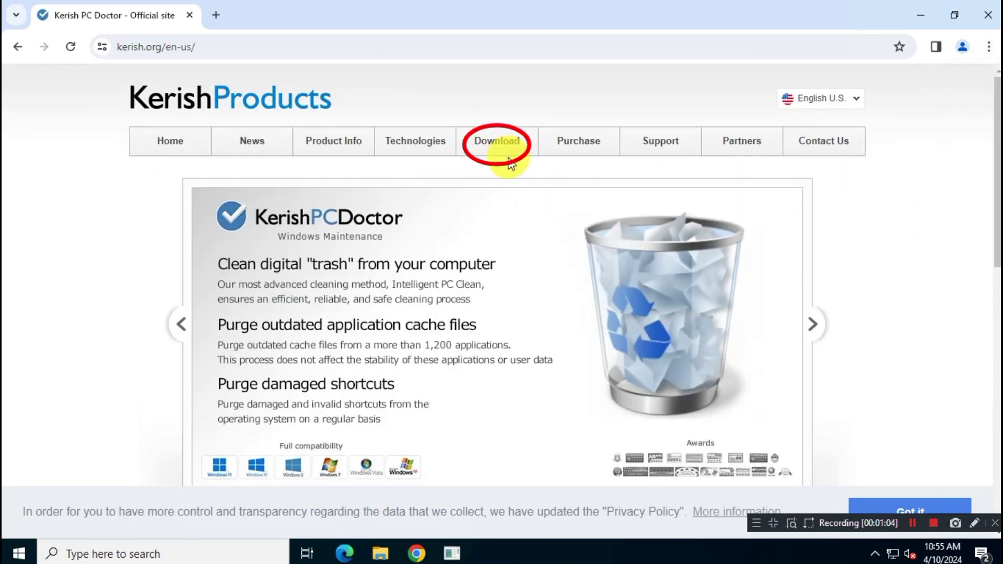
Download Kerish_PC_Doctor_4.95.exe (46.4 MB) from the Download page and show it in Downloads.
click(499, 144)
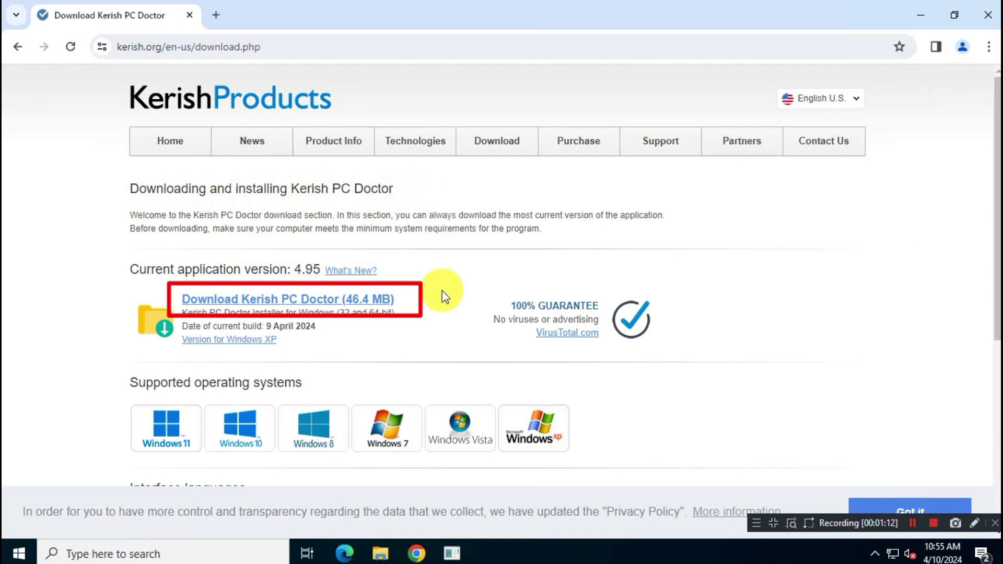
click(383, 302)
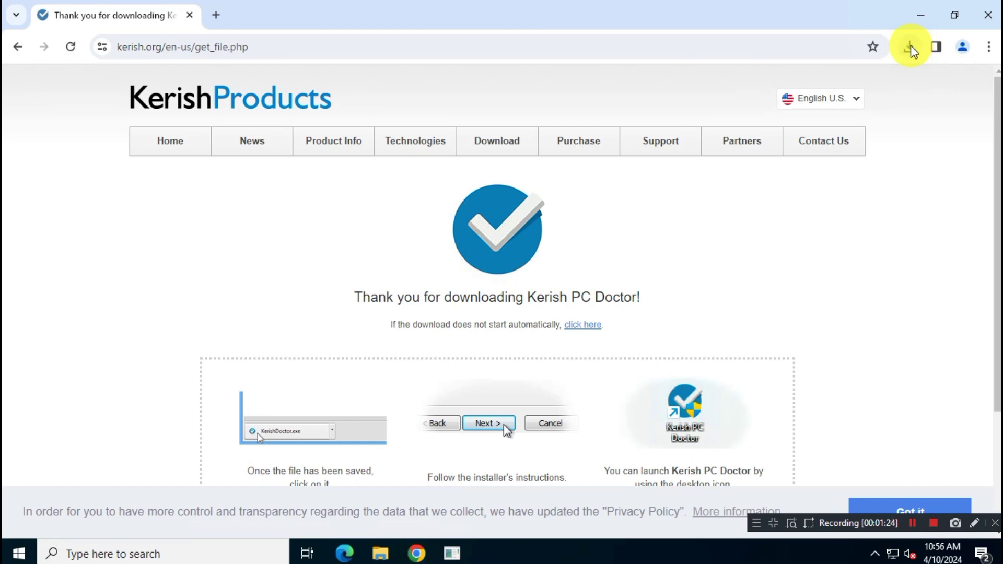
click(910, 47)
mouse_move(802, 120)
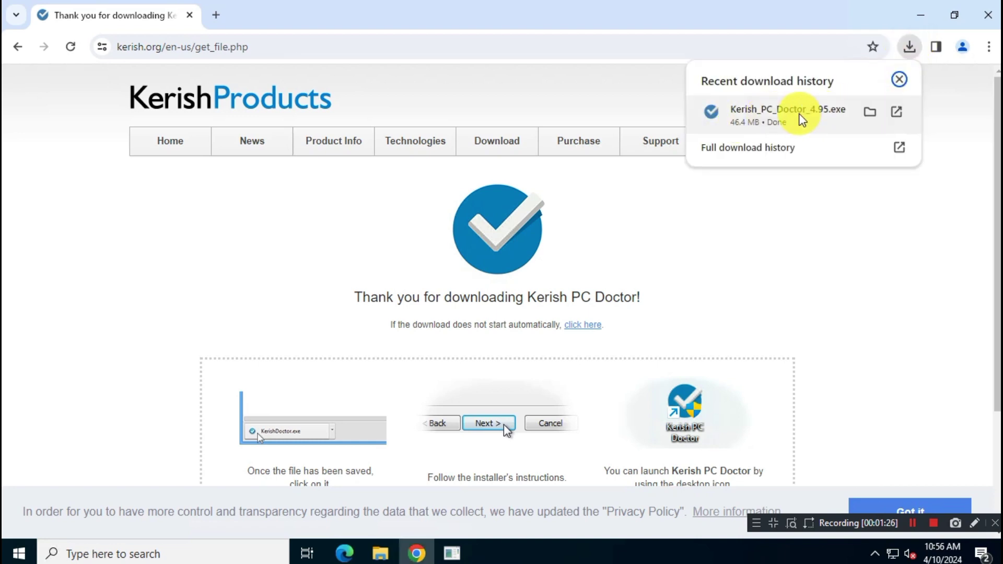
click(869, 112)
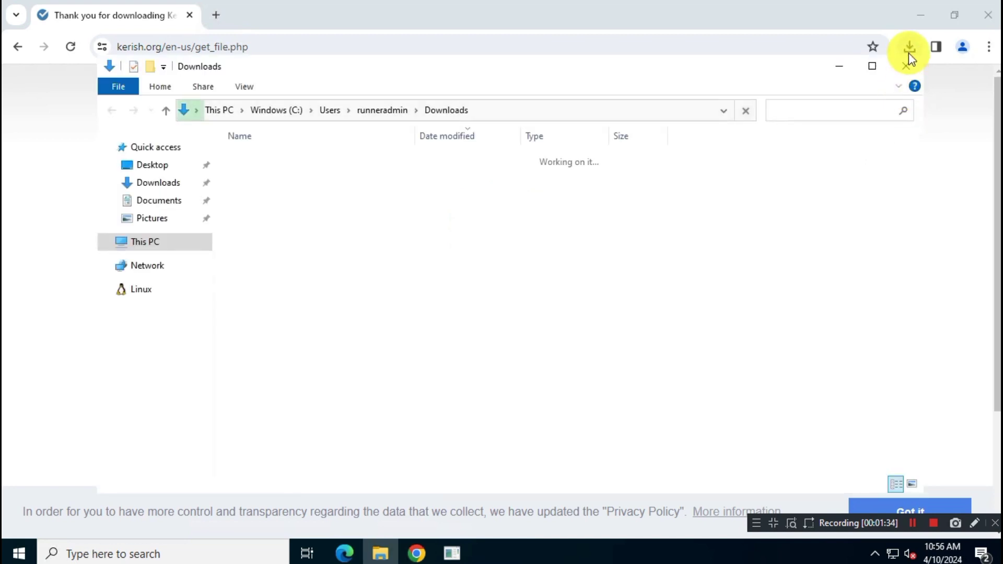
Minimize Chrome and run the downloaded installer with English as the setup language.
click(920, 14)
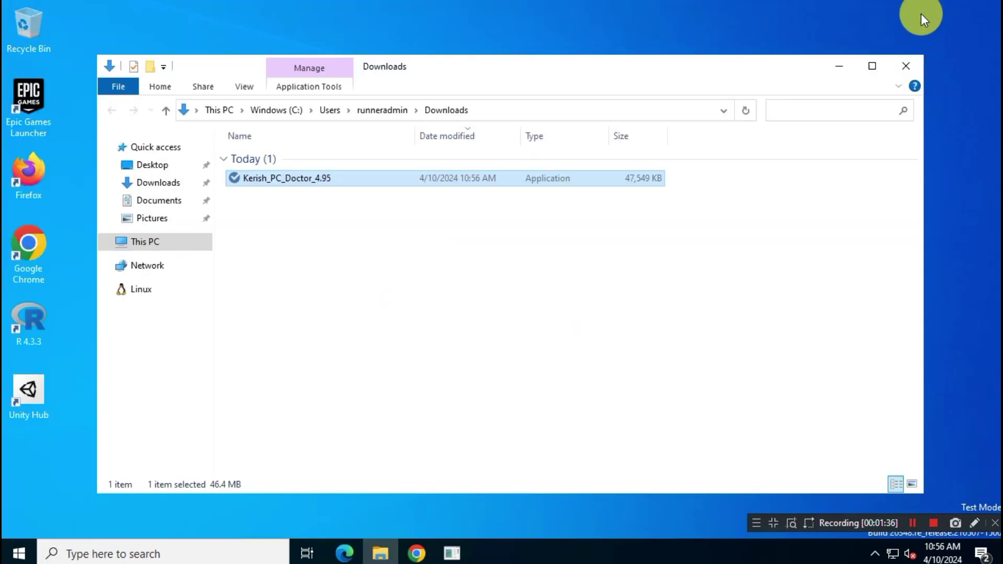
right_click(375, 178)
click(434, 203)
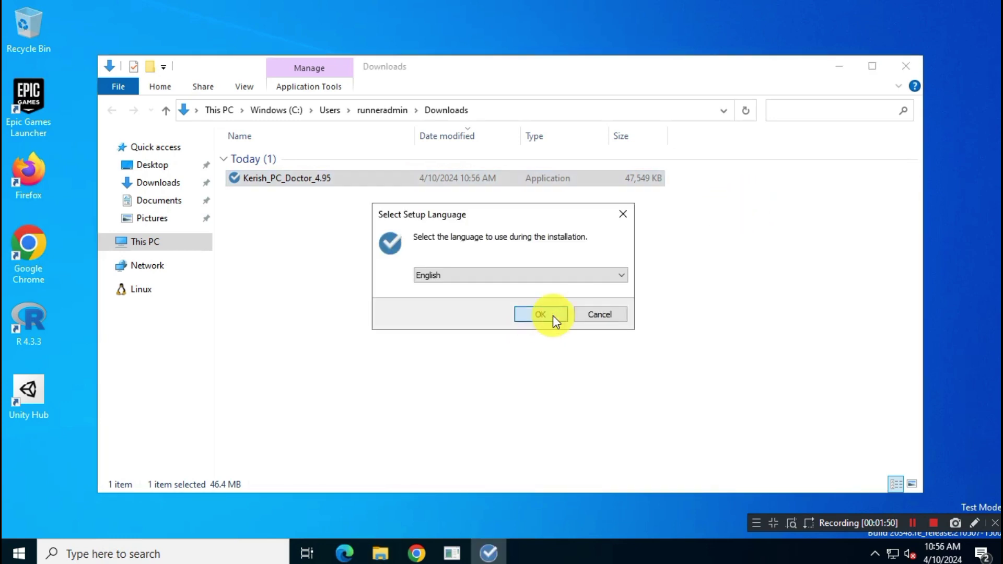
click(549, 315)
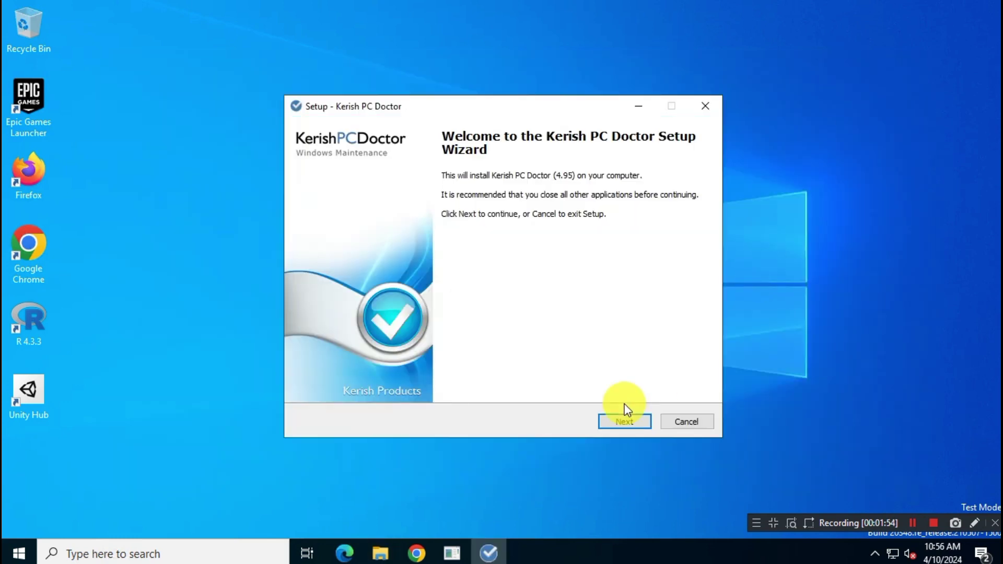
Accept the license agreement and install with the default destination and additional tasks.
click(626, 421)
click(321, 377)
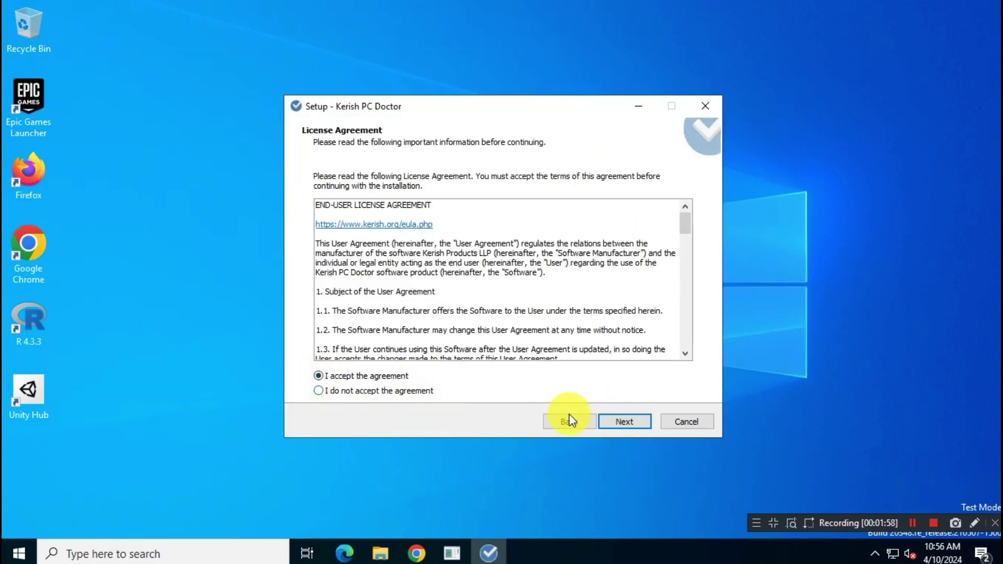
click(626, 421)
click(629, 422)
click(629, 423)
click(631, 422)
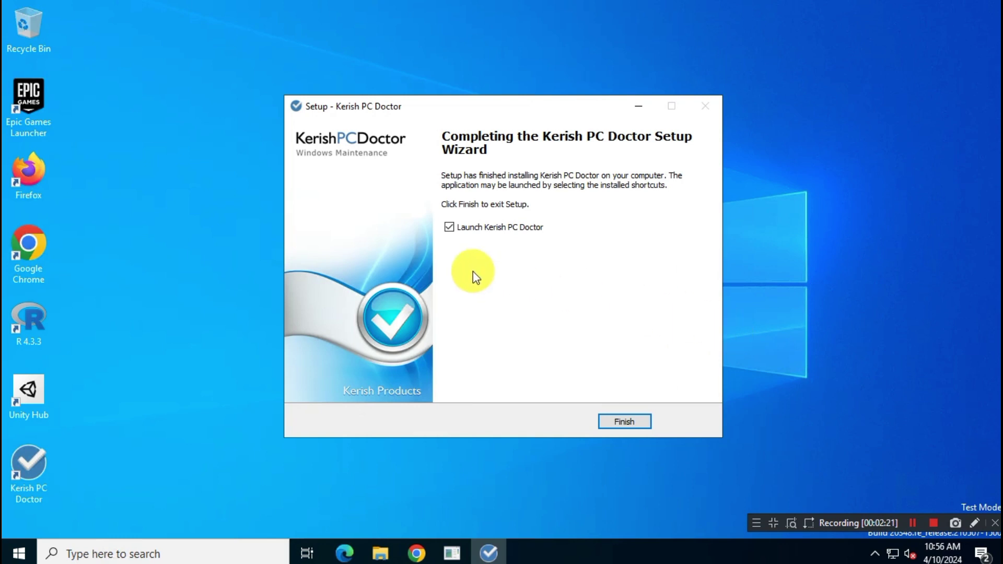
Finish setup to launch Kerish PC Doctor, accept the initial work-mode settings, and allow removable-device autorun.
click(642, 422)
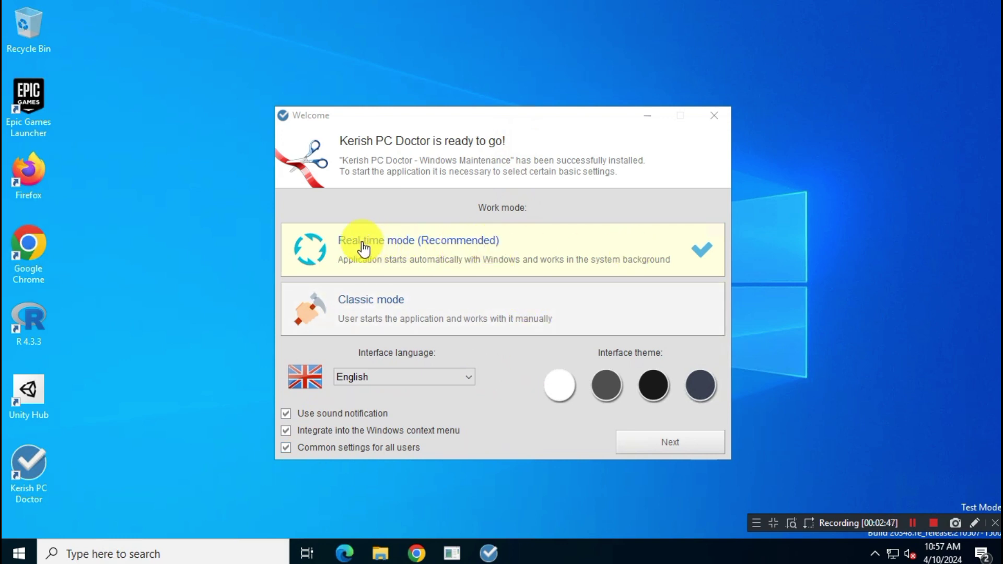
click(669, 442)
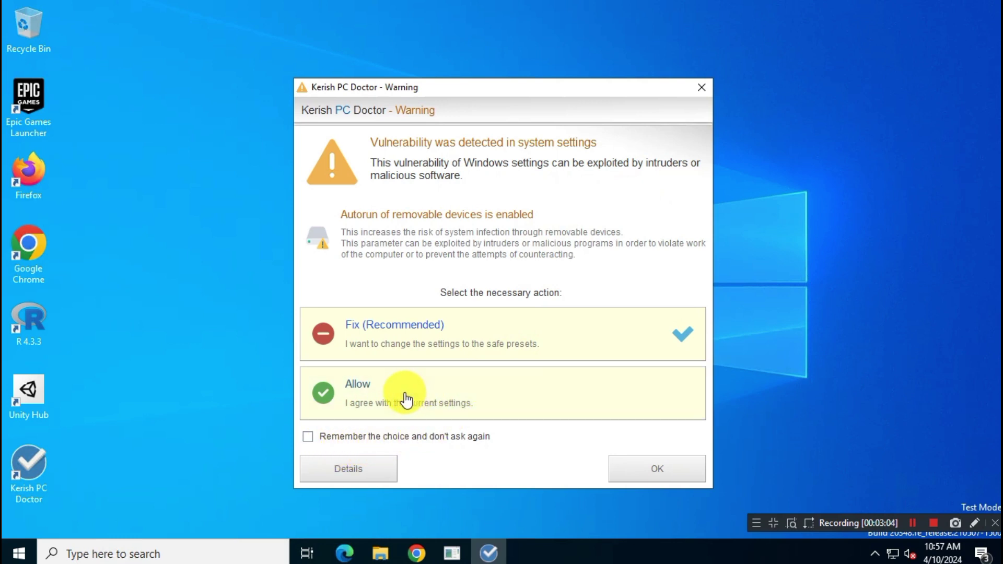
click(452, 400)
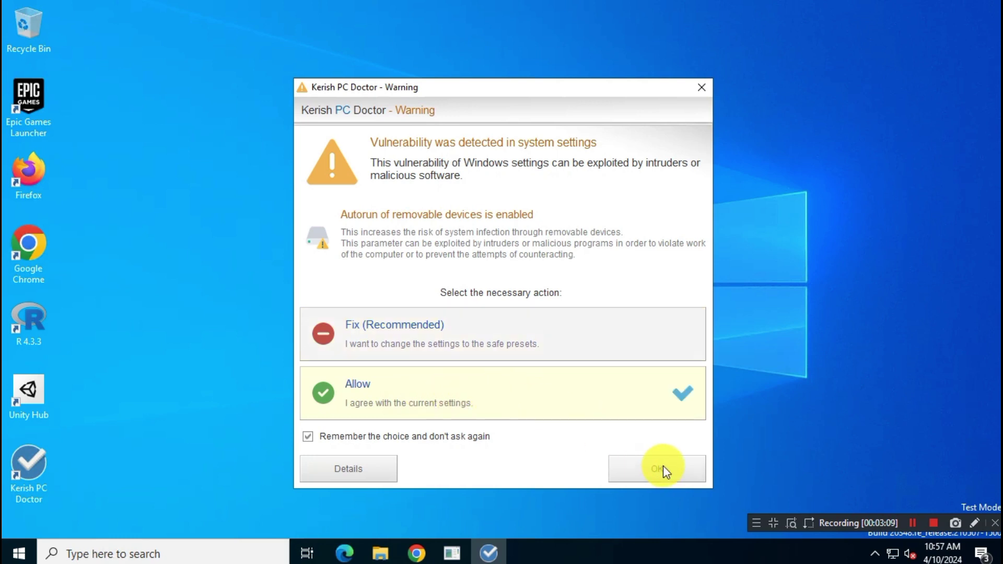
click(385, 436)
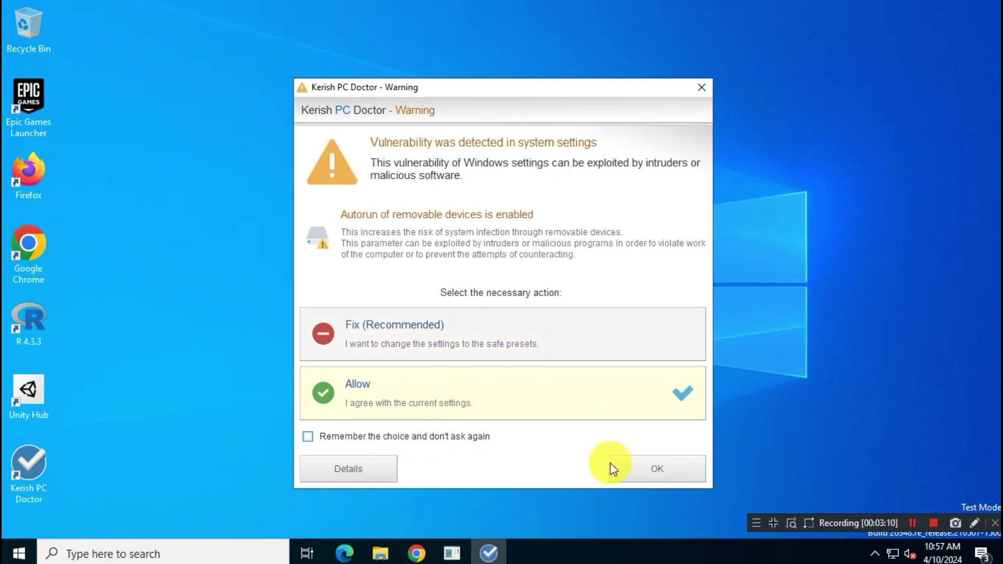
click(652, 472)
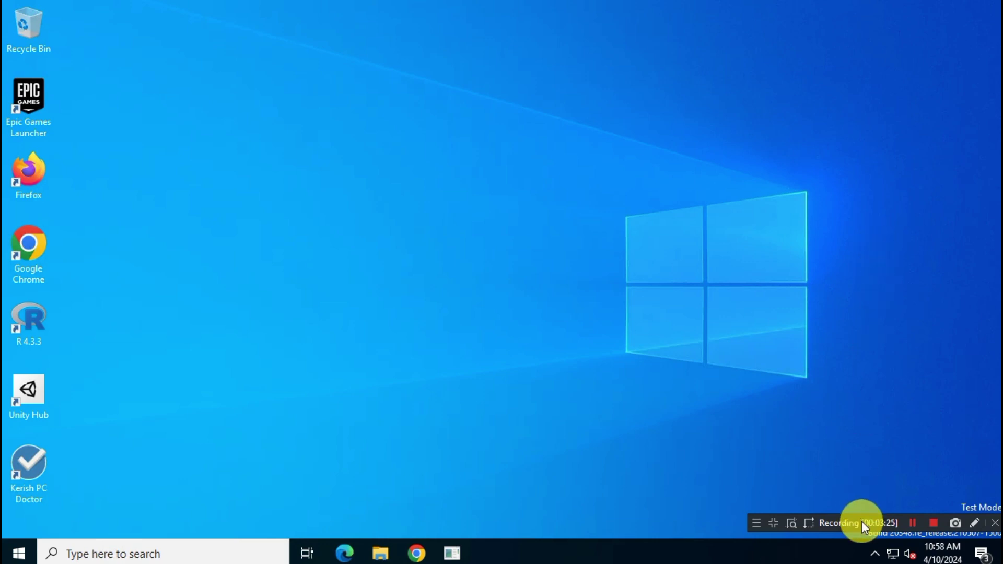
Open Kerish PC Doctor from its tray icon, maximized, and view About's Trial period status.
click(875, 552)
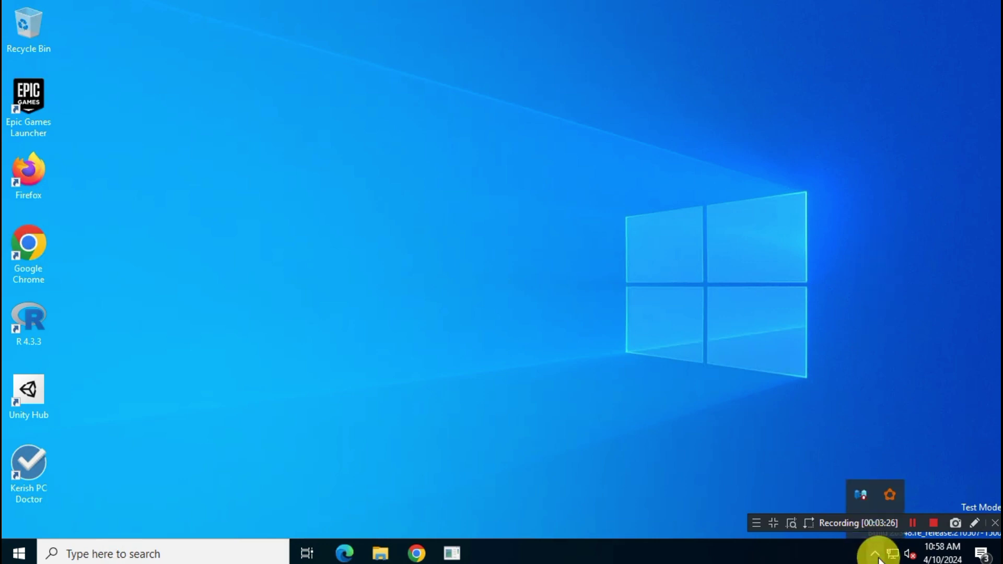
right_click(863, 533)
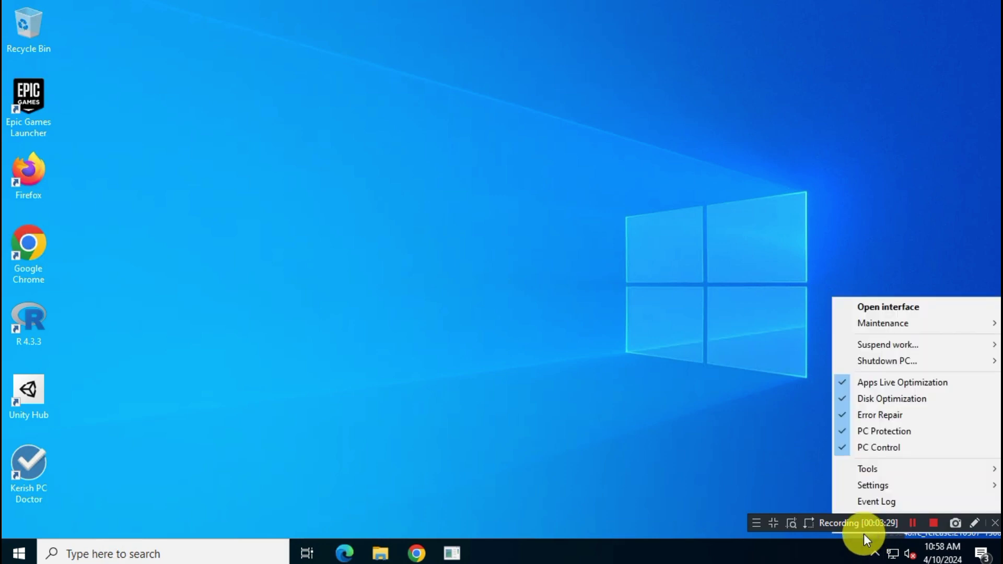
click(906, 308)
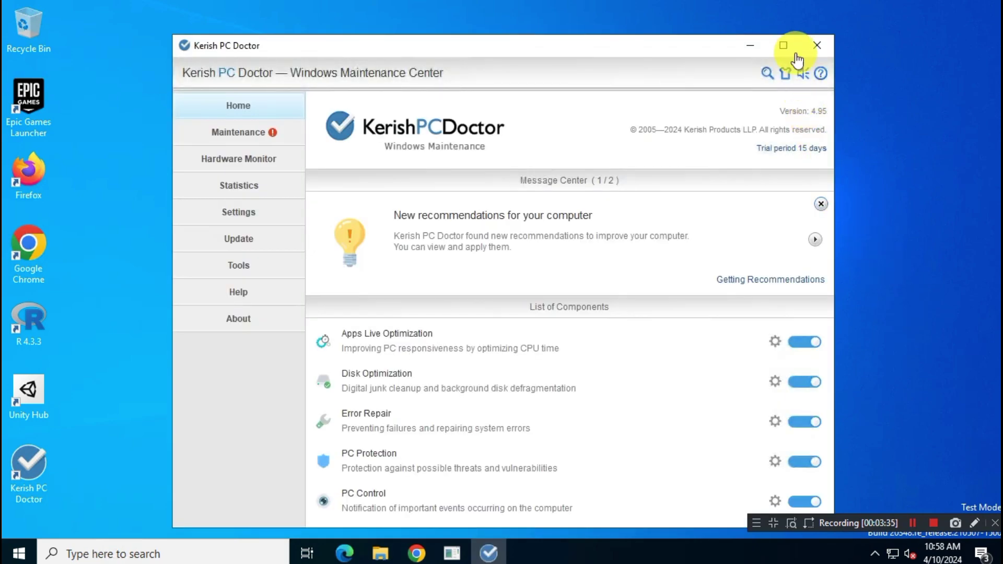
click(784, 45)
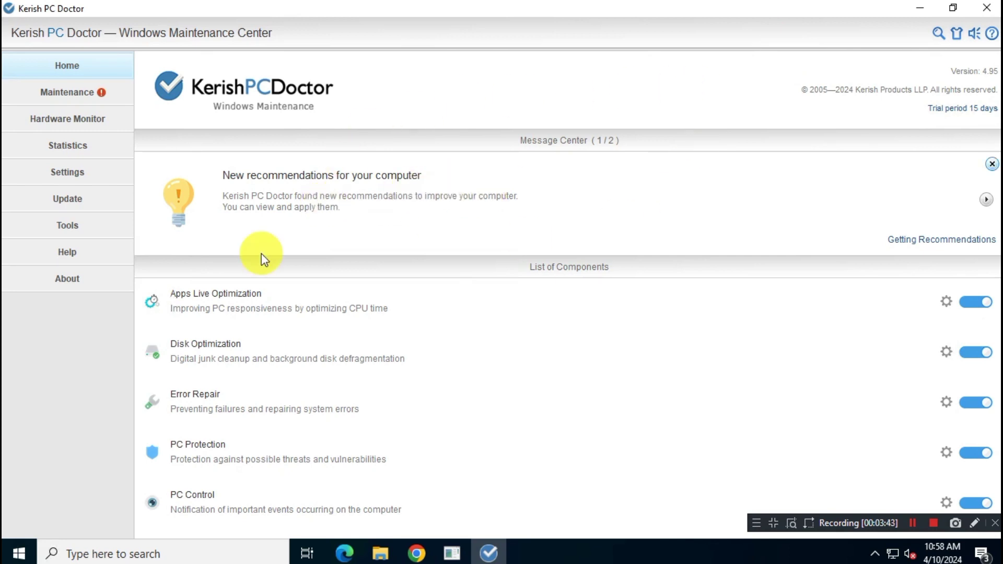
click(67, 277)
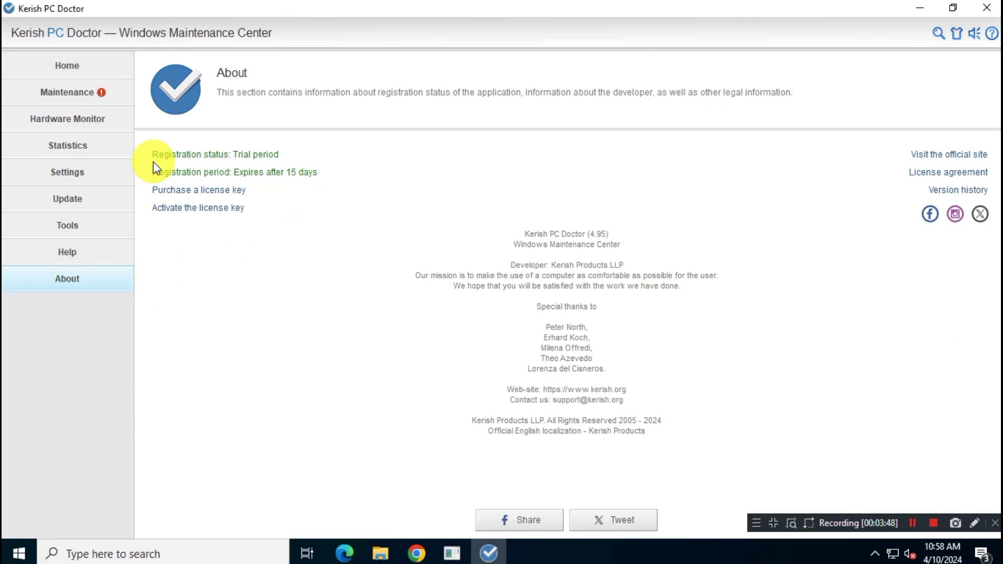
click(953, 8)
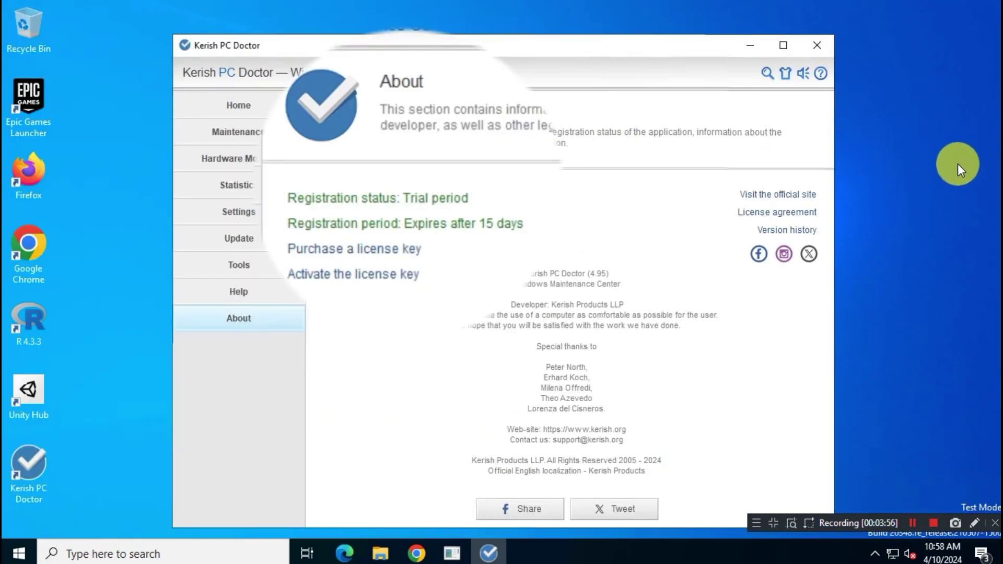
Search Google for 'giveaway of the day' in a new Chrome tab, staying signed out.
click(418, 549)
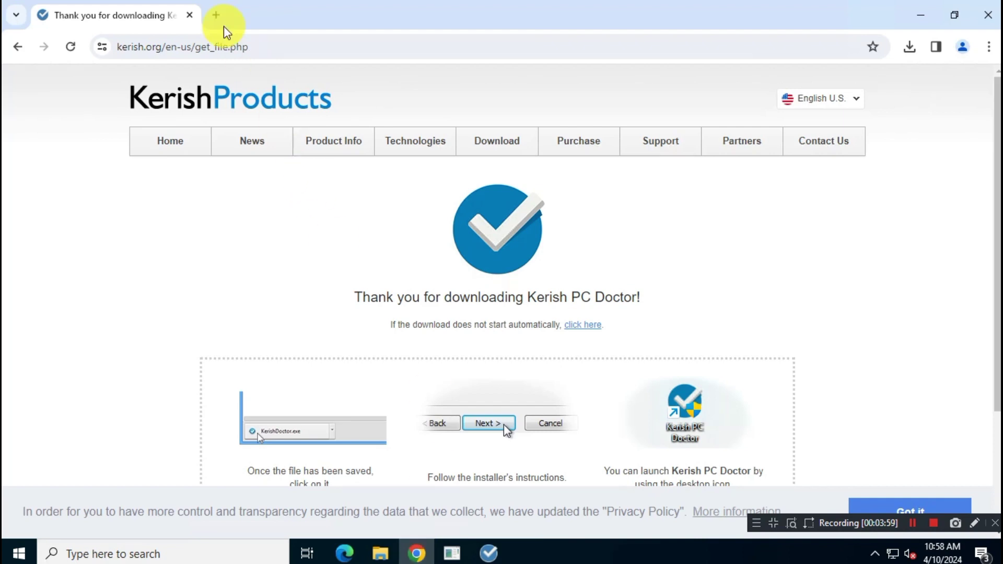
click(216, 14)
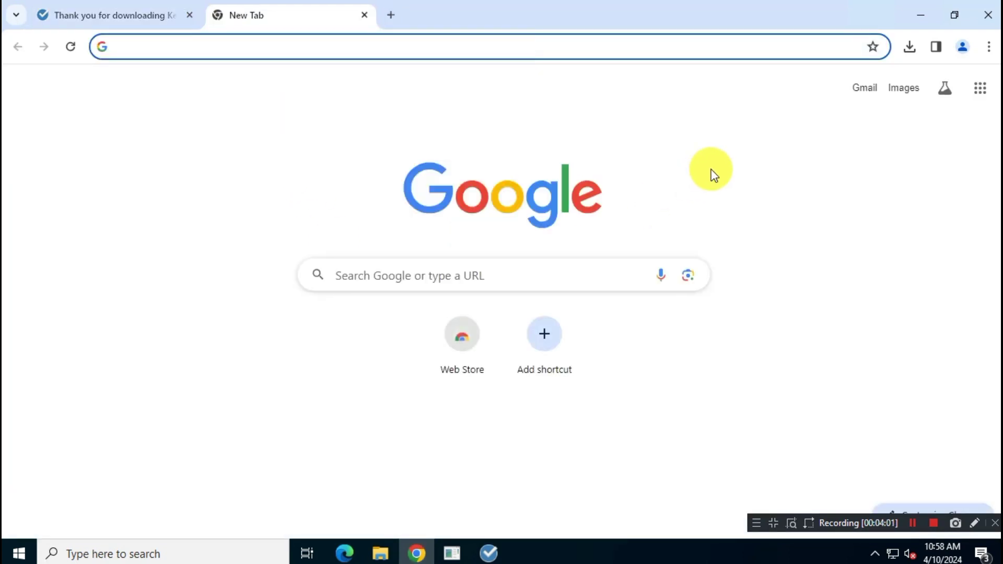
text(giveaway)
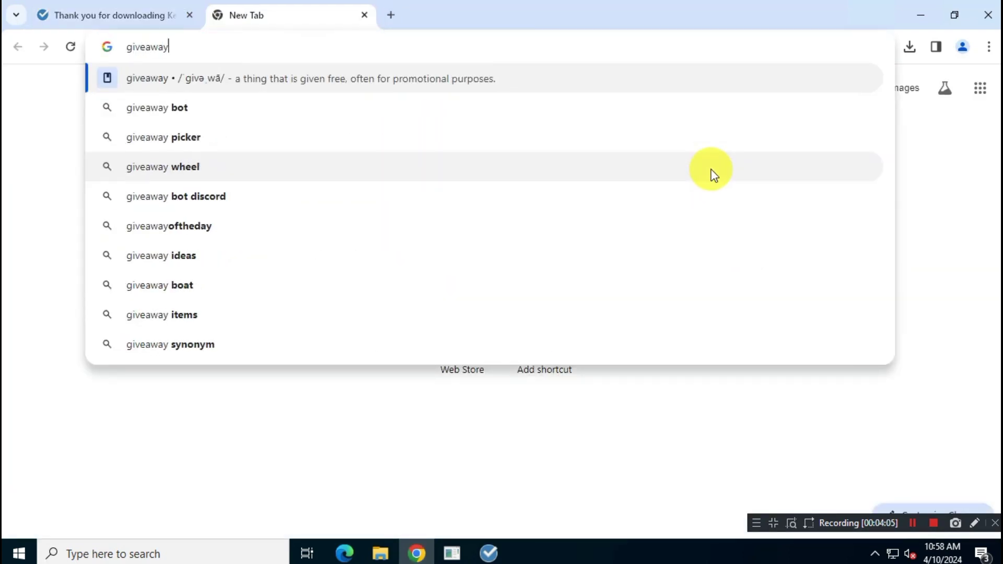
text( of the day)
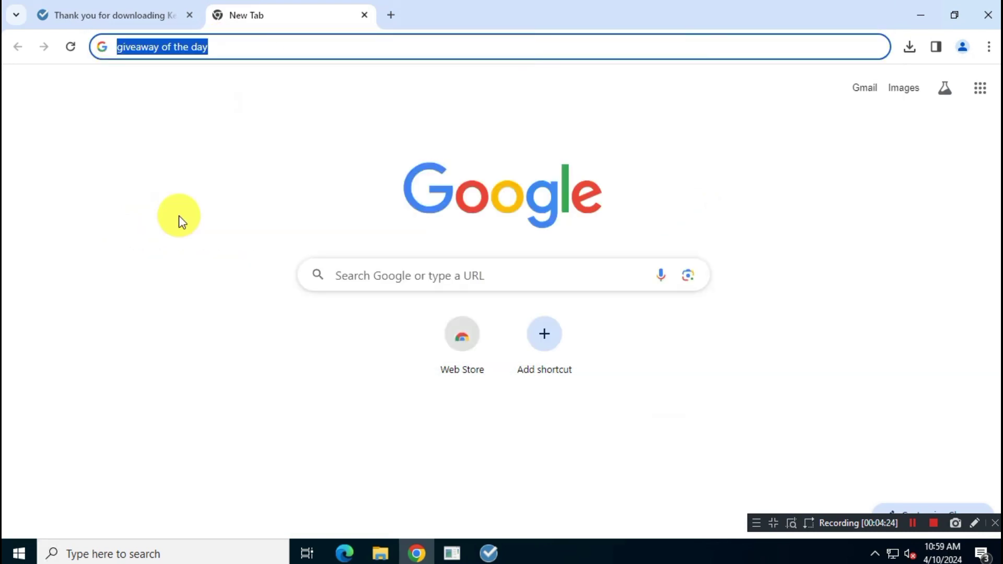
key(Return)
click(642, 472)
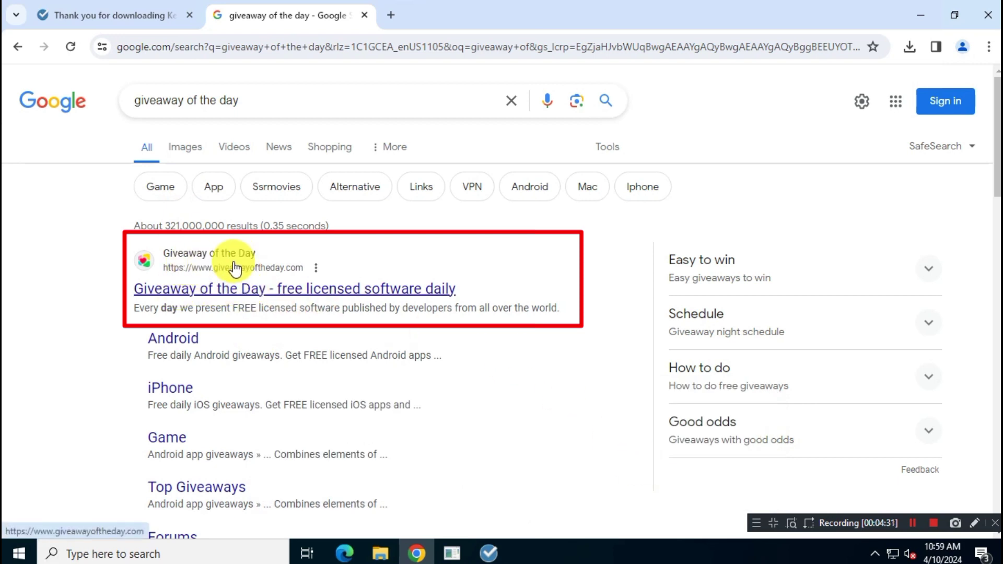
Open the Giveaway of the Day site's Kerish PC Doctor page and dismiss the full-page ad.
click(438, 298)
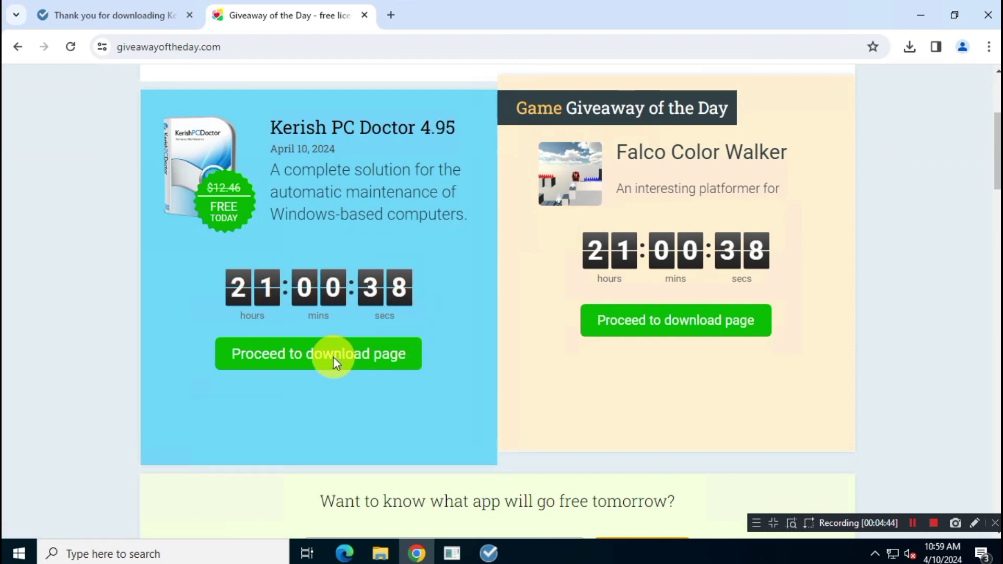
click(352, 361)
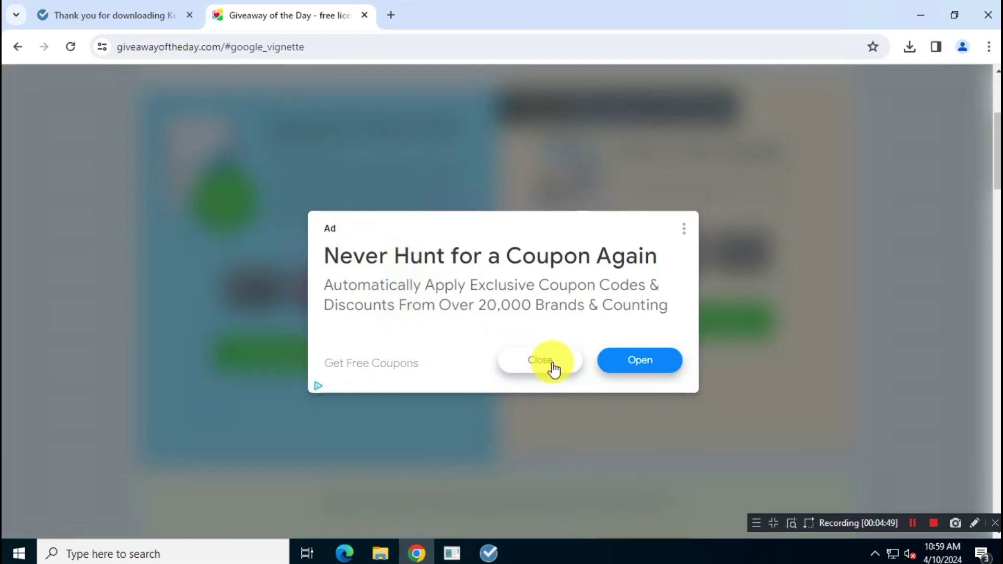
click(554, 370)
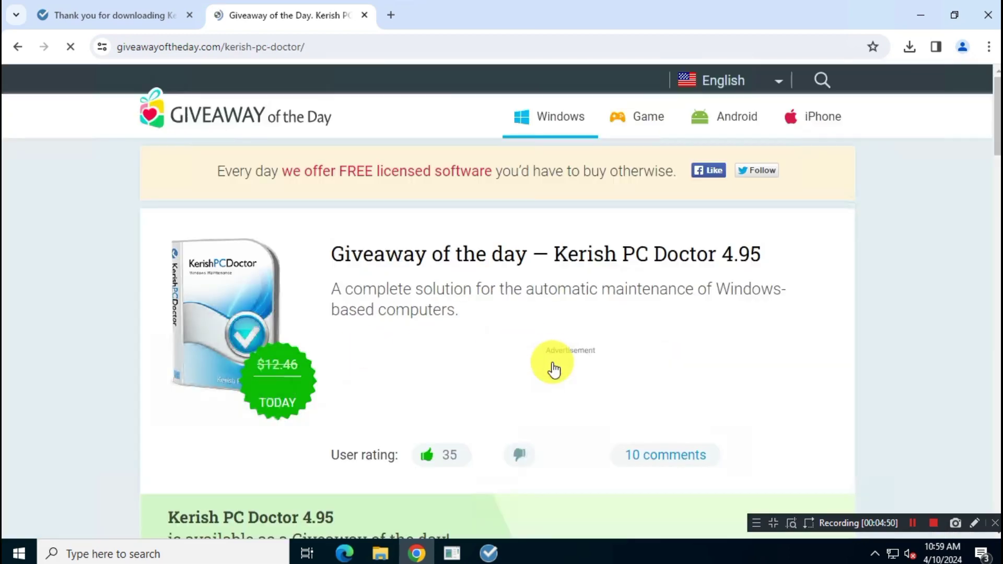
Highlight the product description and the 99290 free copies count on the giveaway page.
scroll(635, 294, down, 3)
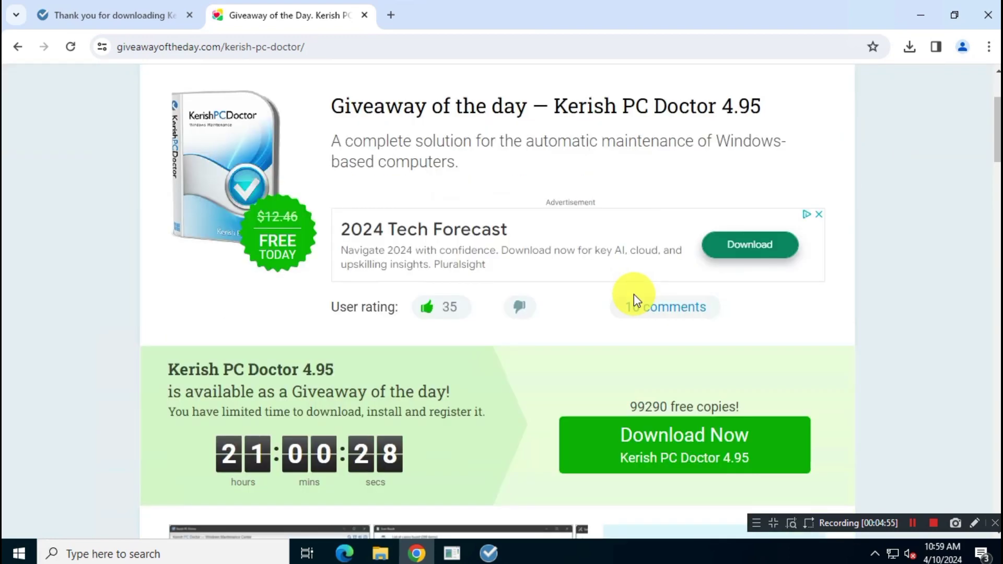
drag(332, 106, 763, 107)
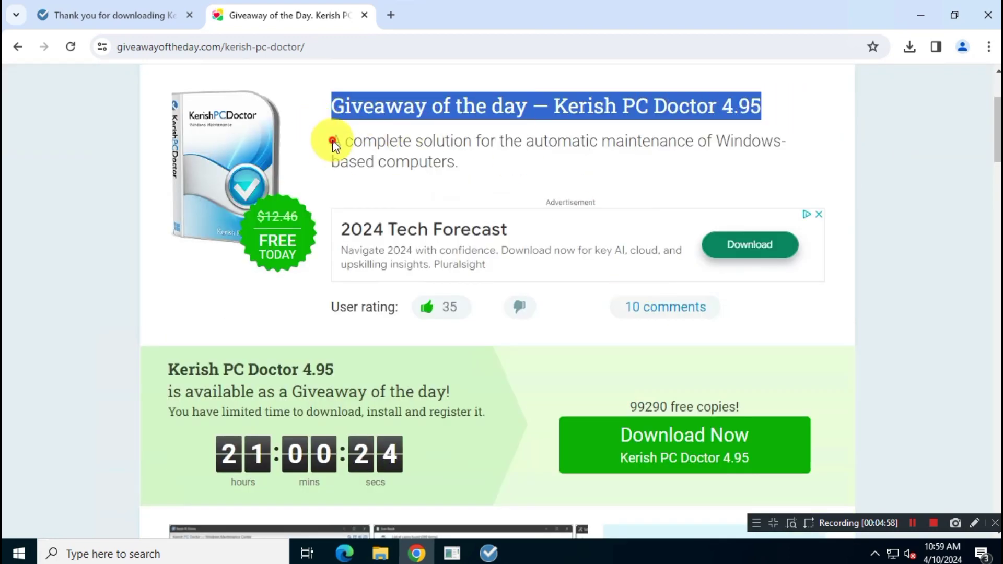
drag(331, 141, 523, 179)
click(524, 179)
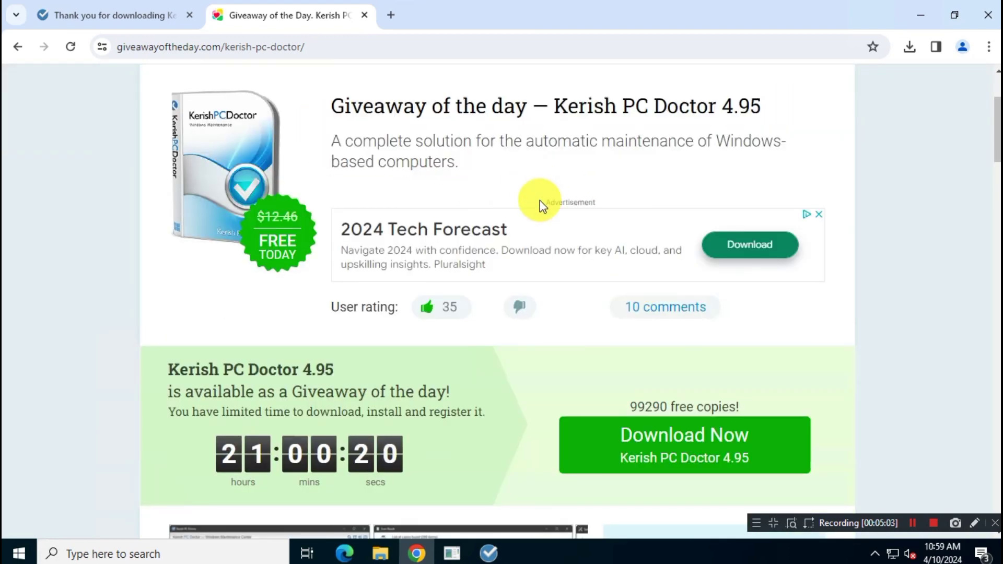
scroll(541, 199, down, 1)
click(643, 332)
drag(644, 332, 757, 331)
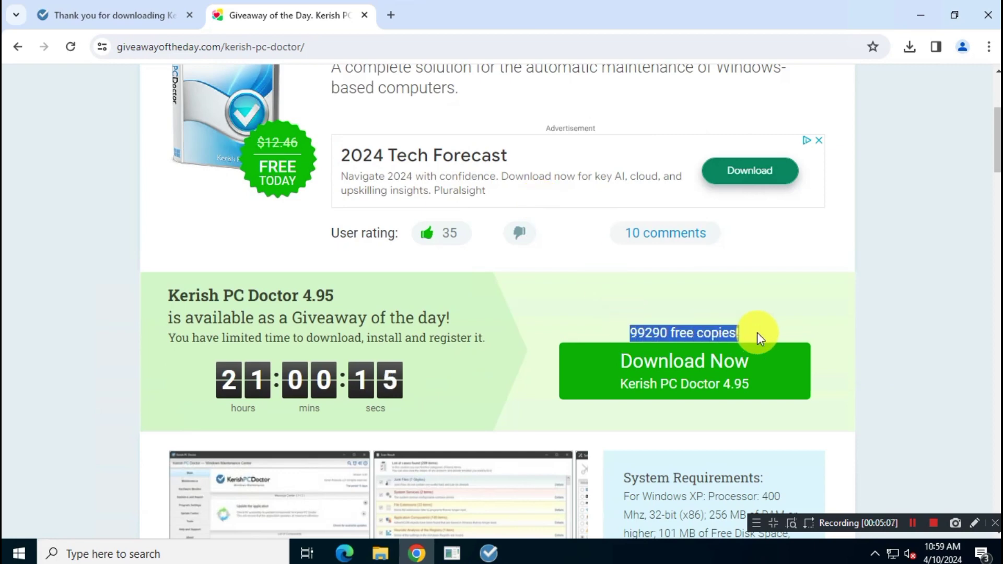
click(794, 306)
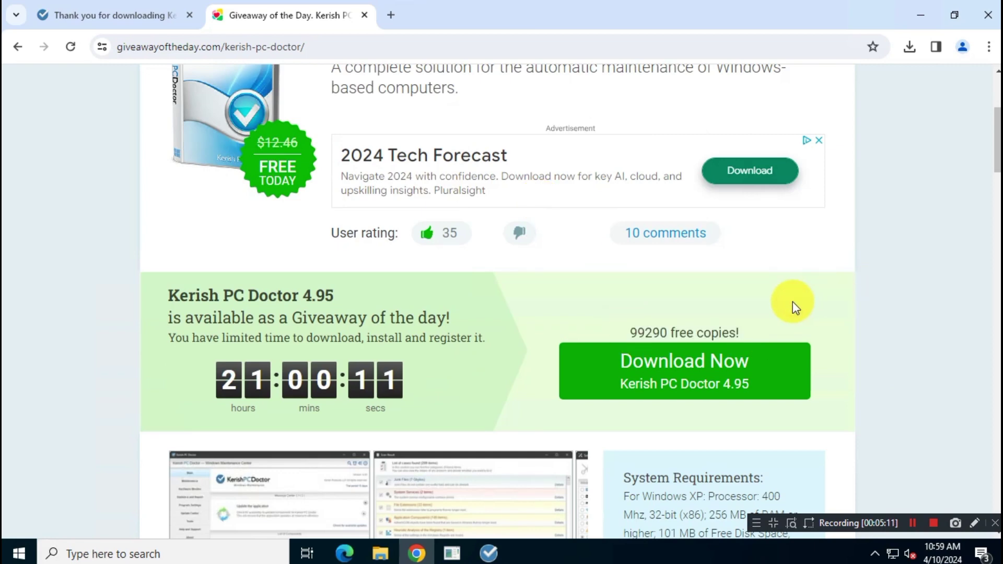
Highlight the Licence details terms, then scroll back up to the Download Now section.
scroll(793, 306, down, 4)
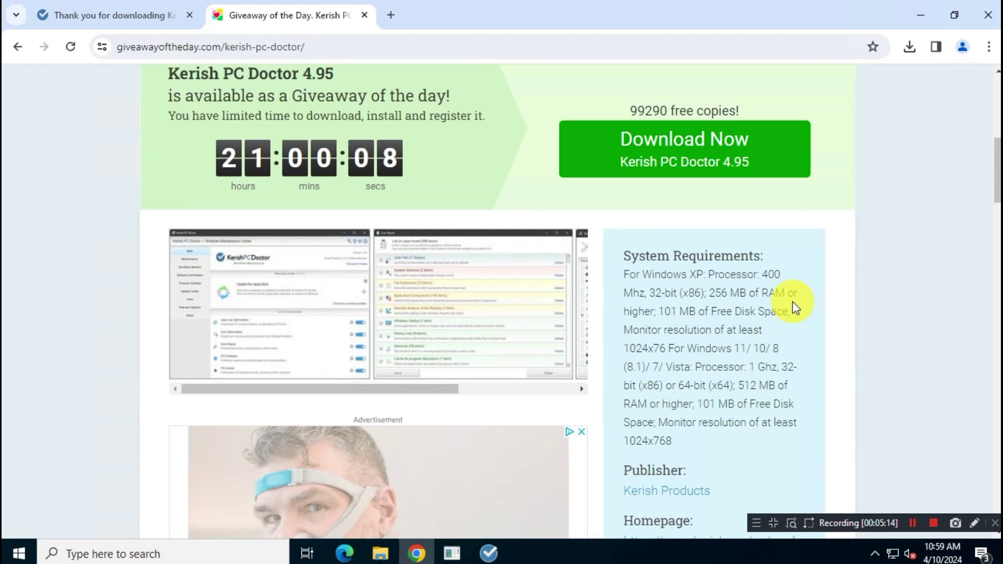
scroll(793, 306, down, 6)
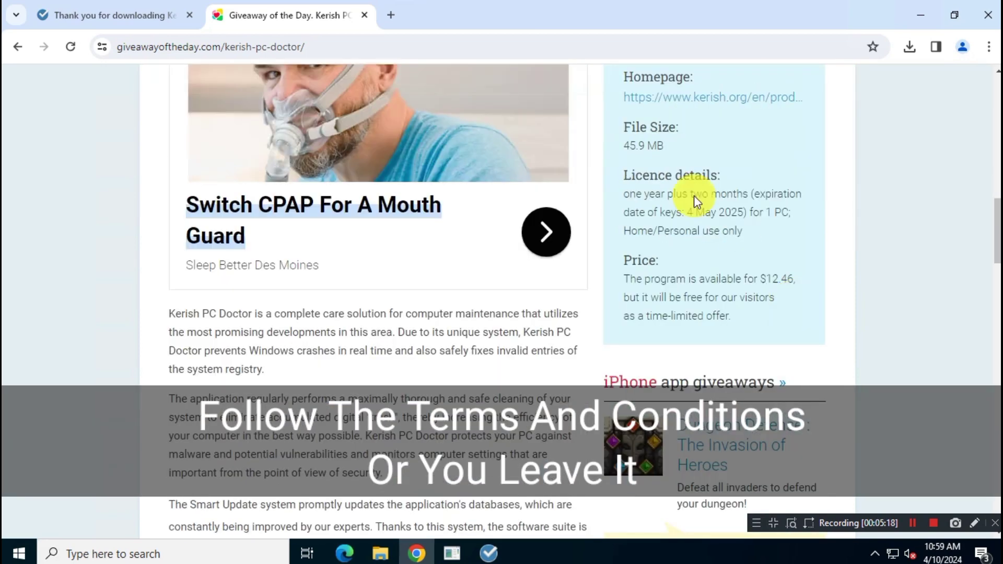
drag(648, 189, 828, 261)
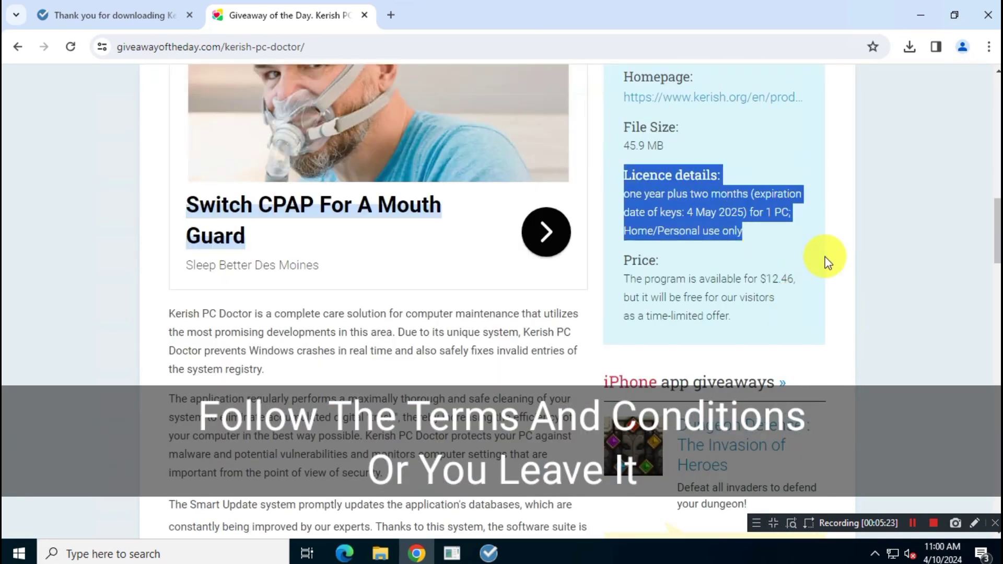
click(820, 255)
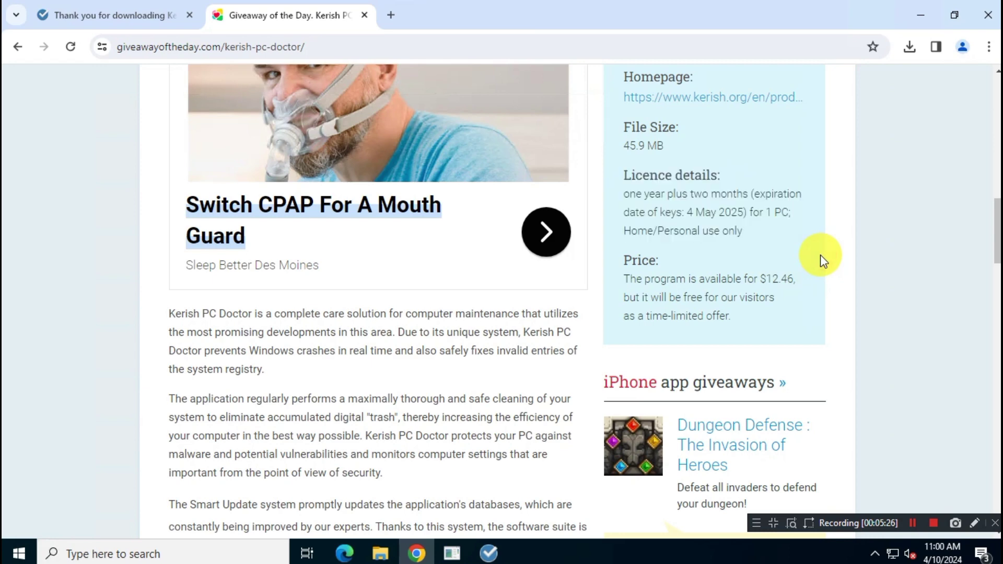
scroll(820, 255, up, 6)
scroll(820, 255, up, 6)
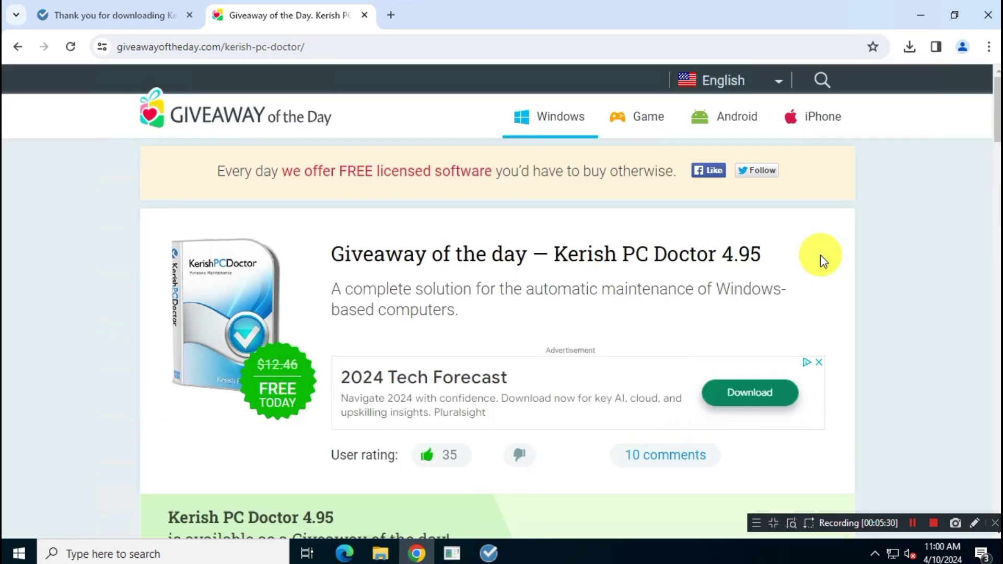
scroll(821, 254, down, 3)
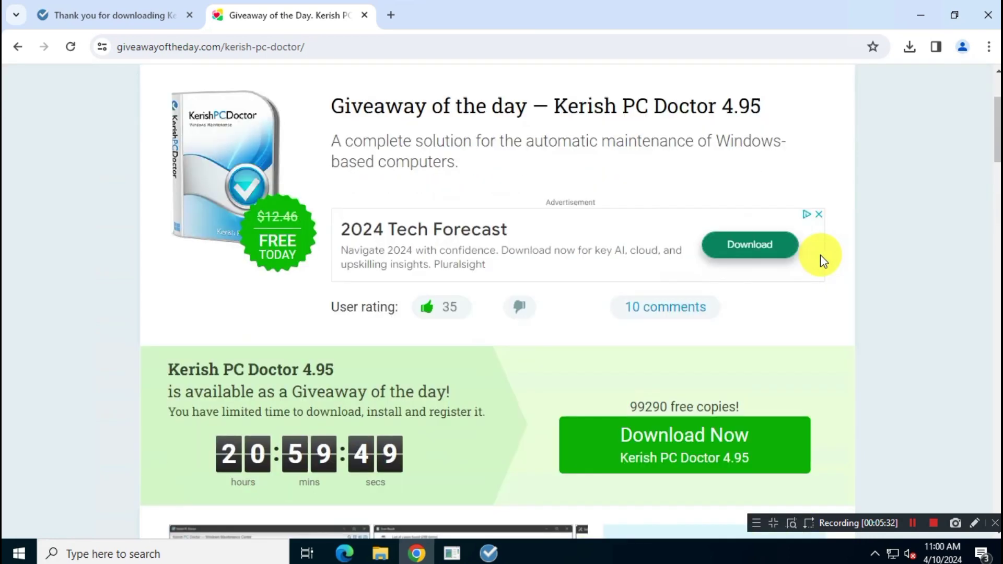
Start the Kerish PC Doctor download and reveal the form for receiving the link by email.
click(641, 443)
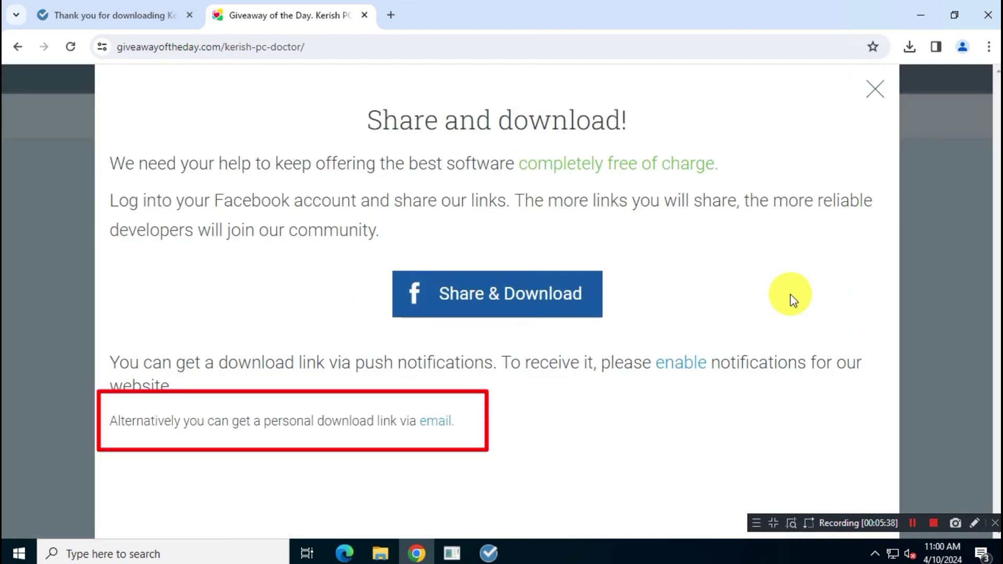
triple_click(463, 428)
click(450, 436)
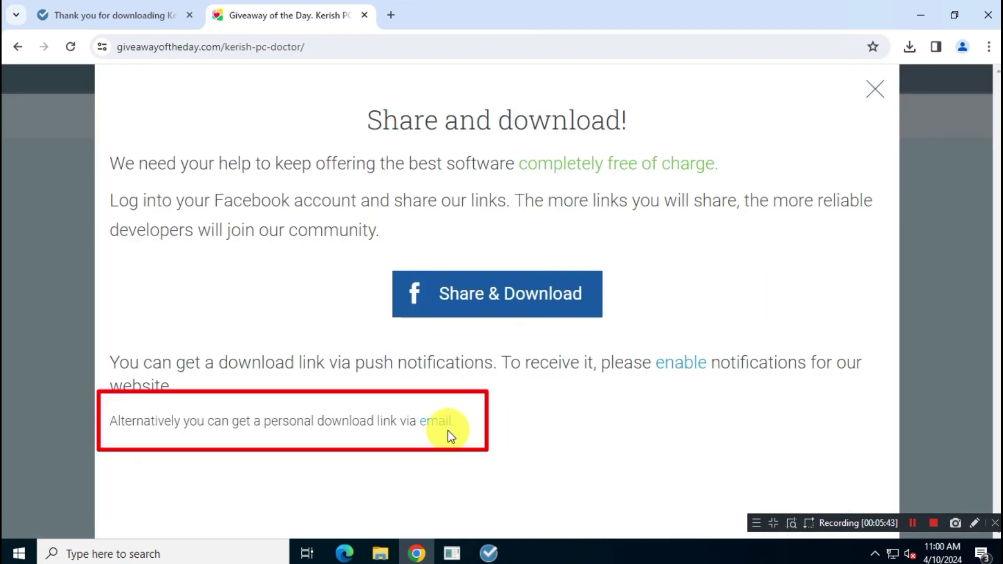
click(434, 422)
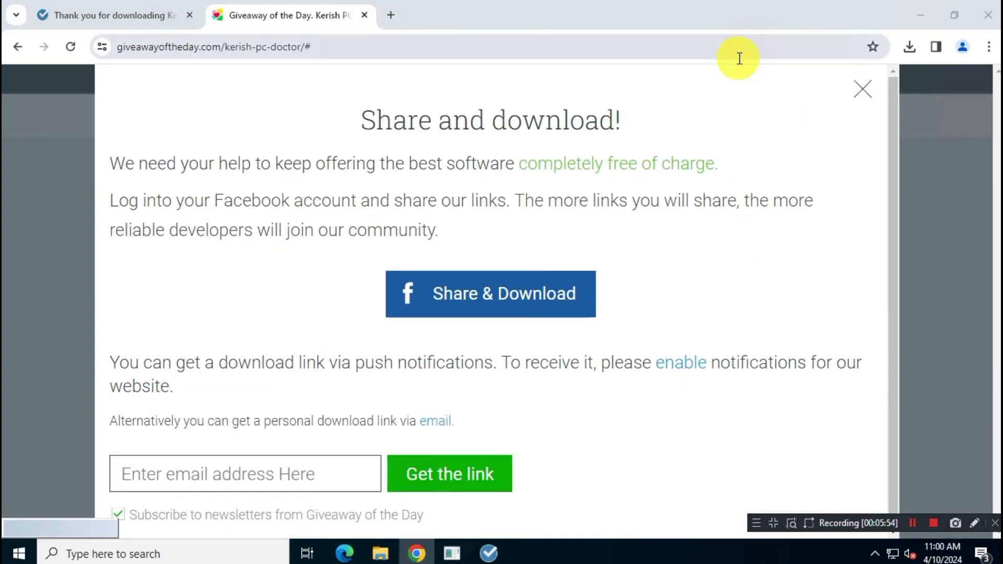
Select the page address, then search Google for 'temp email' in a new tab.
click(739, 58)
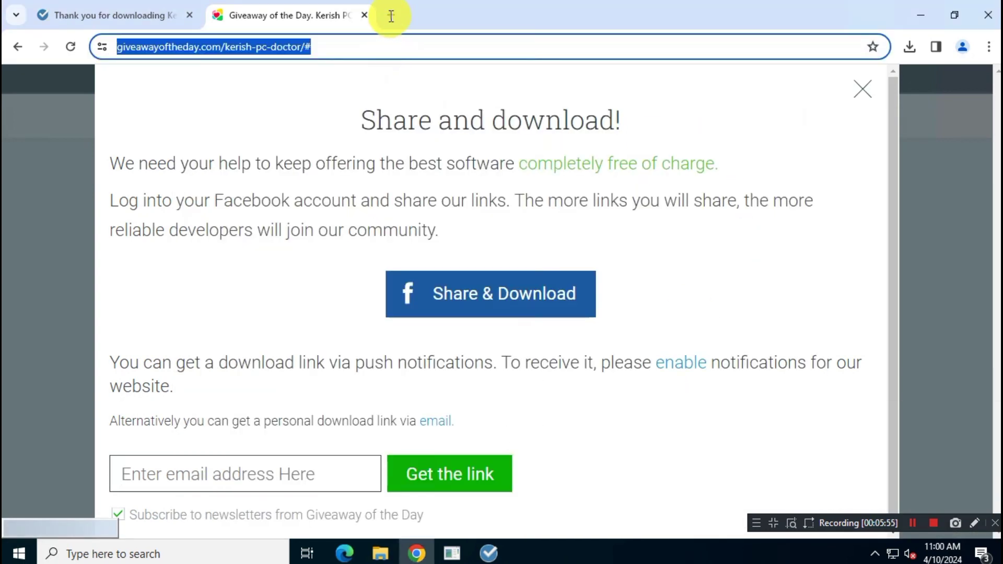
click(391, 15)
text(temp email)
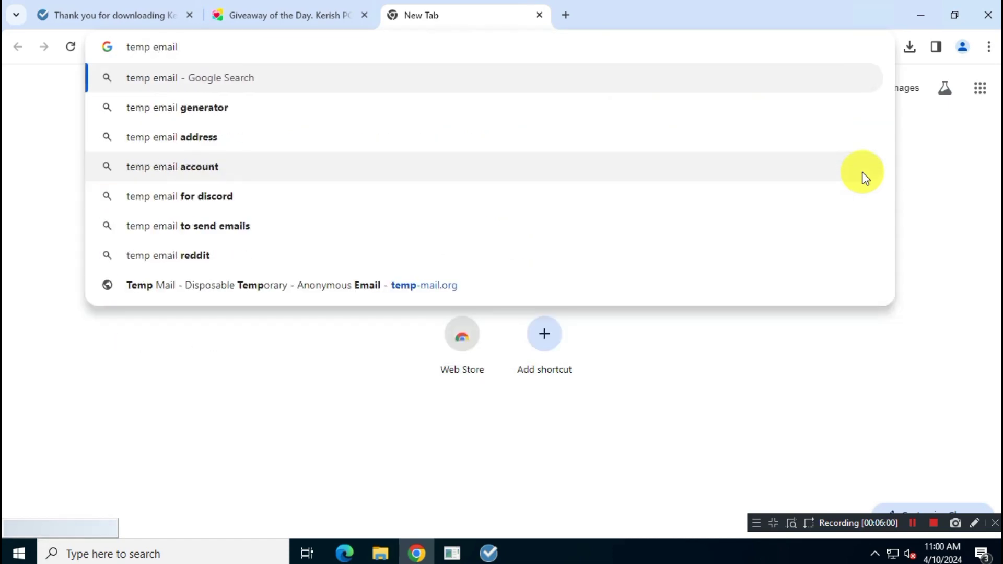
key(Return)
scroll(408, 267, down, 4)
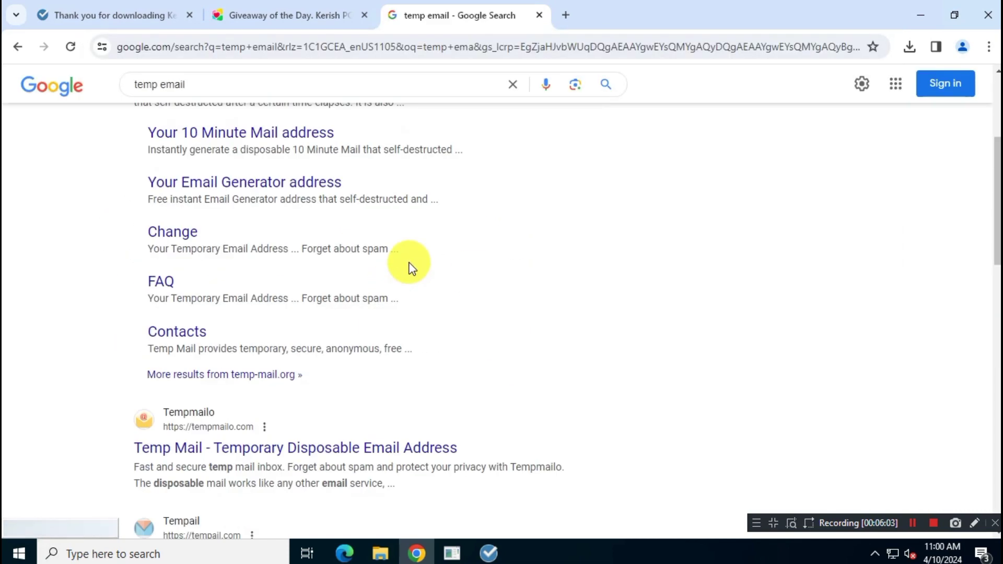
scroll(495, 242, up, 3)
scroll(495, 240, down, 8)
scroll(495, 241, down, 10)
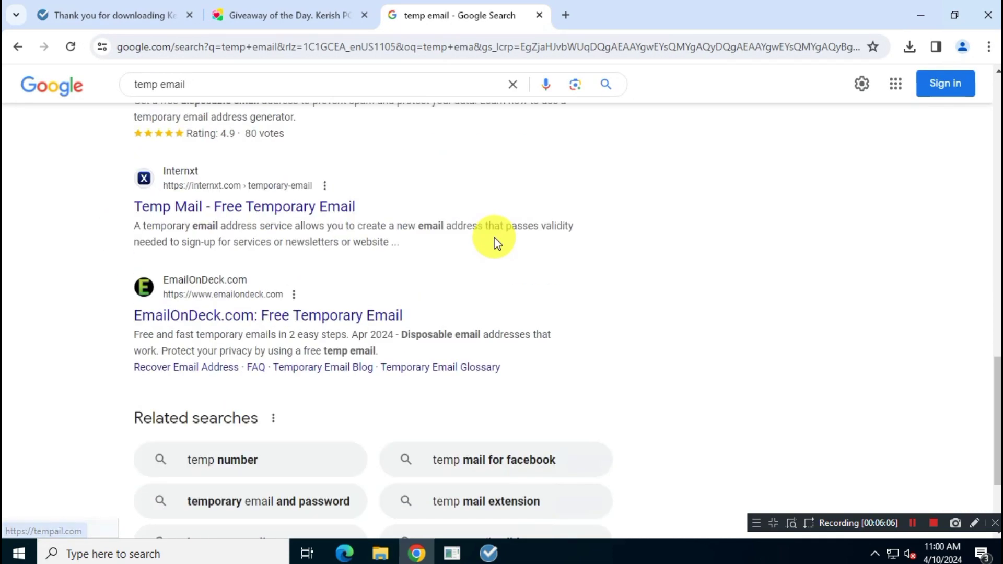
Extract the downloaded Kerish PC Doctor zip with 7-Zip Extract Here and open readme.
click(282, 15)
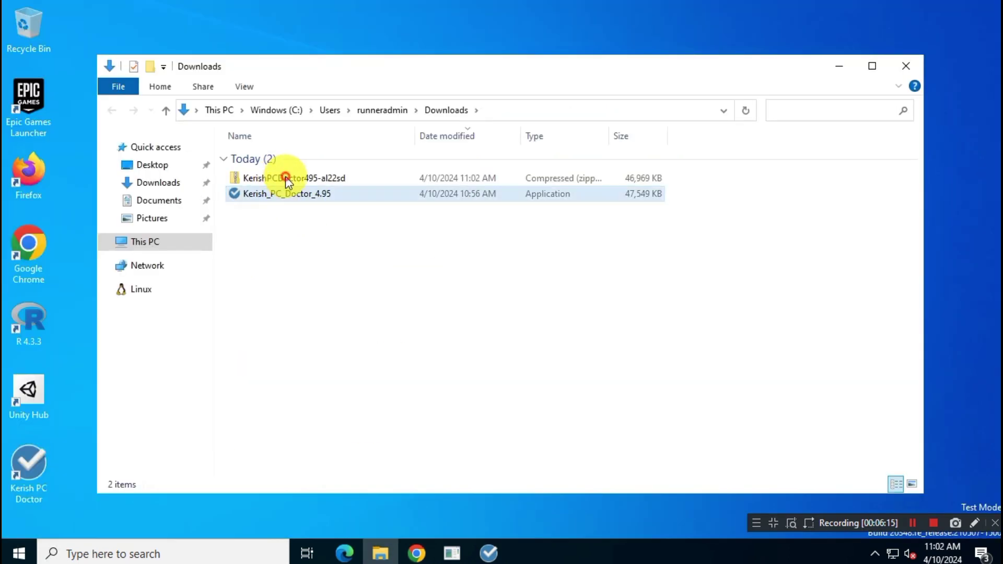
click(286, 180)
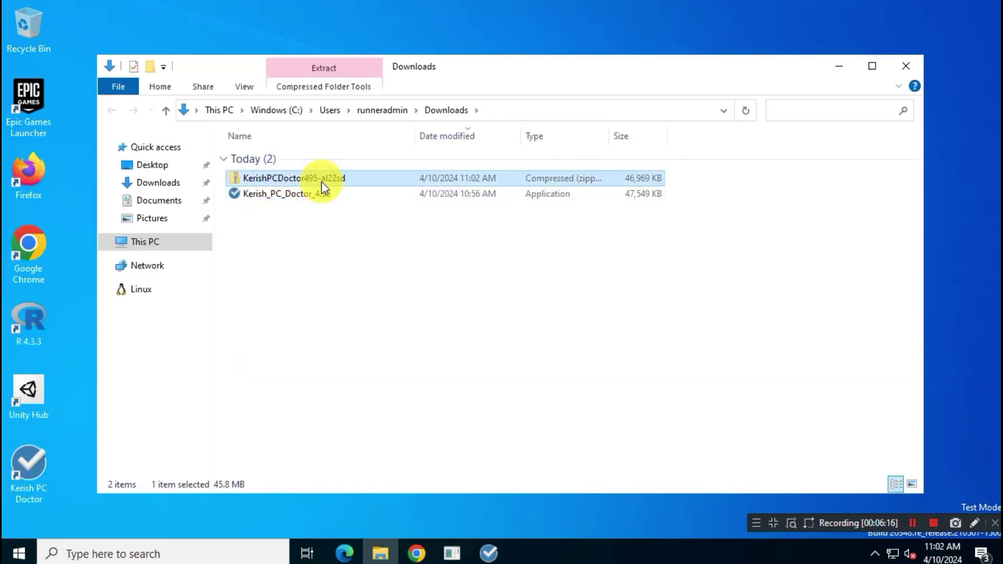
right_click(321, 180)
mouse_move(489, 291)
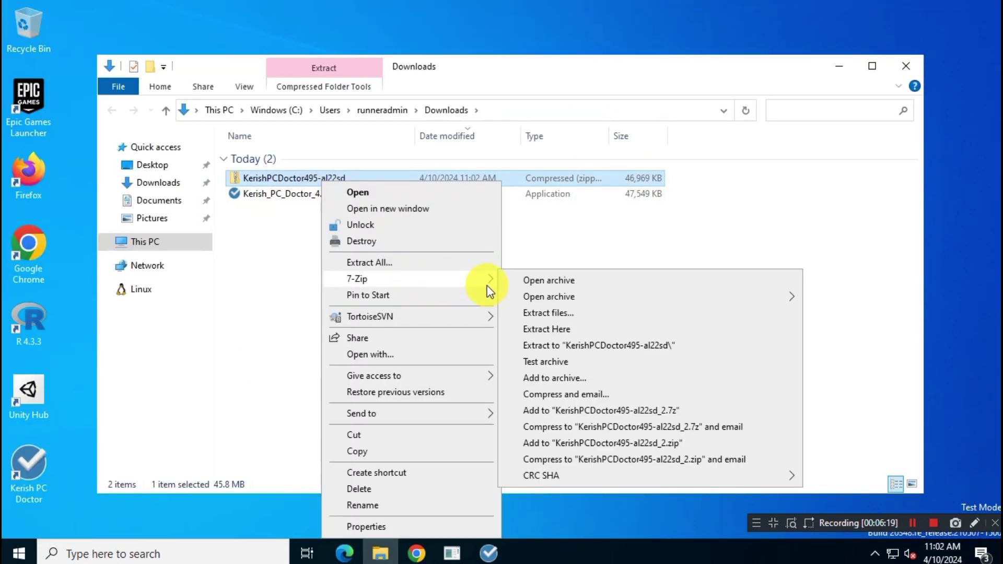
click(558, 329)
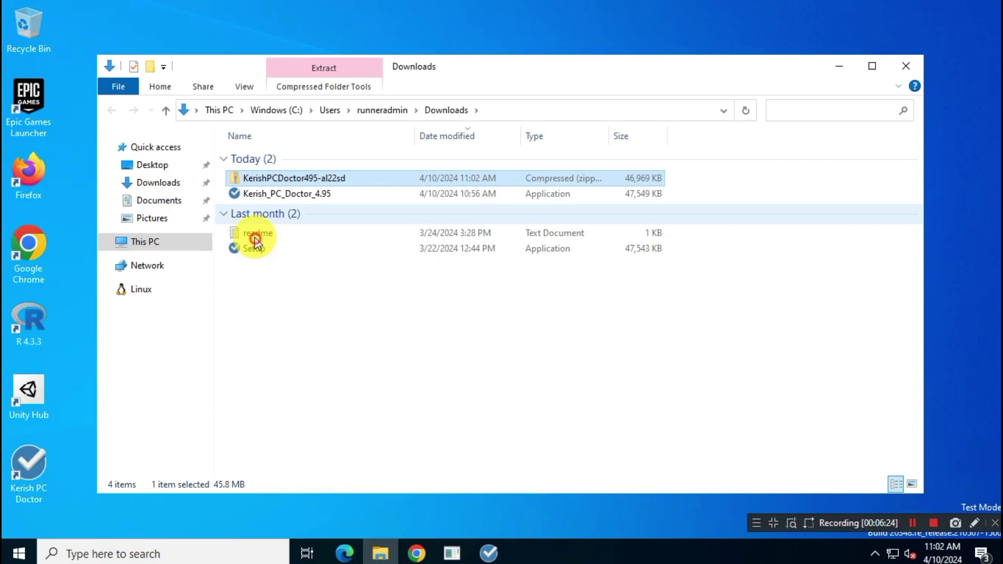
click(253, 236)
double_click(308, 240)
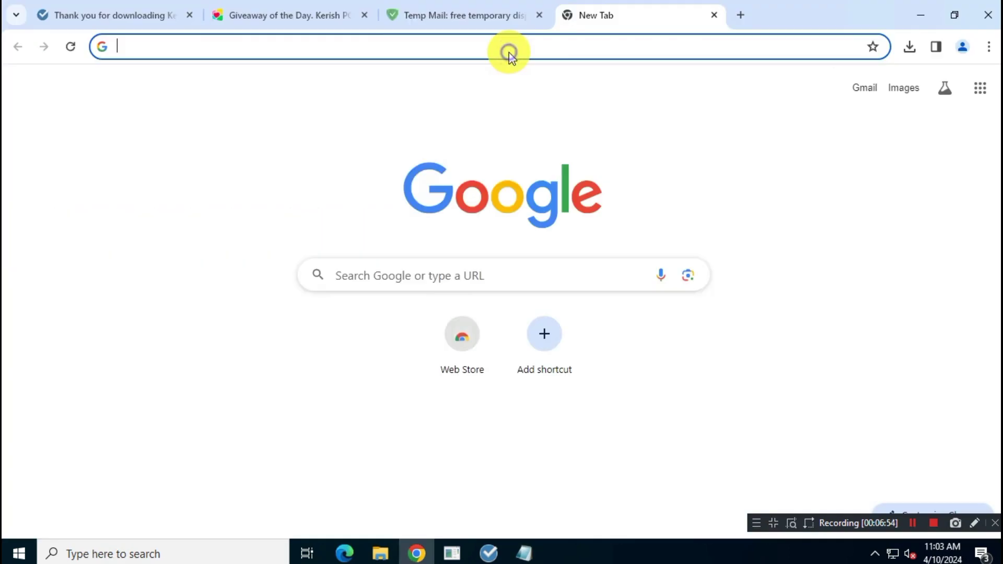
Paste and go to the copied get-key page address, then scroll to the name/email form.
right_click(508, 50)
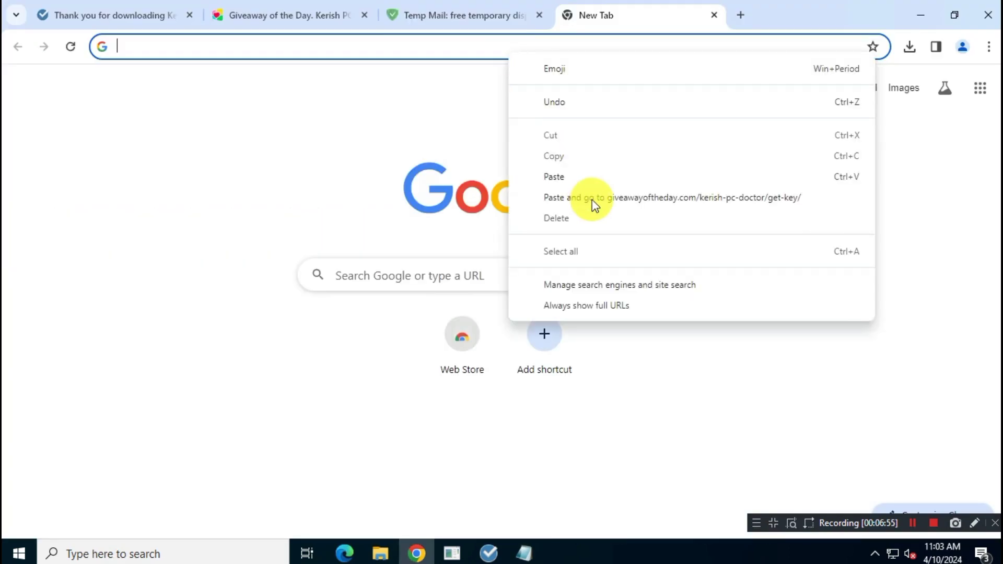
click(592, 198)
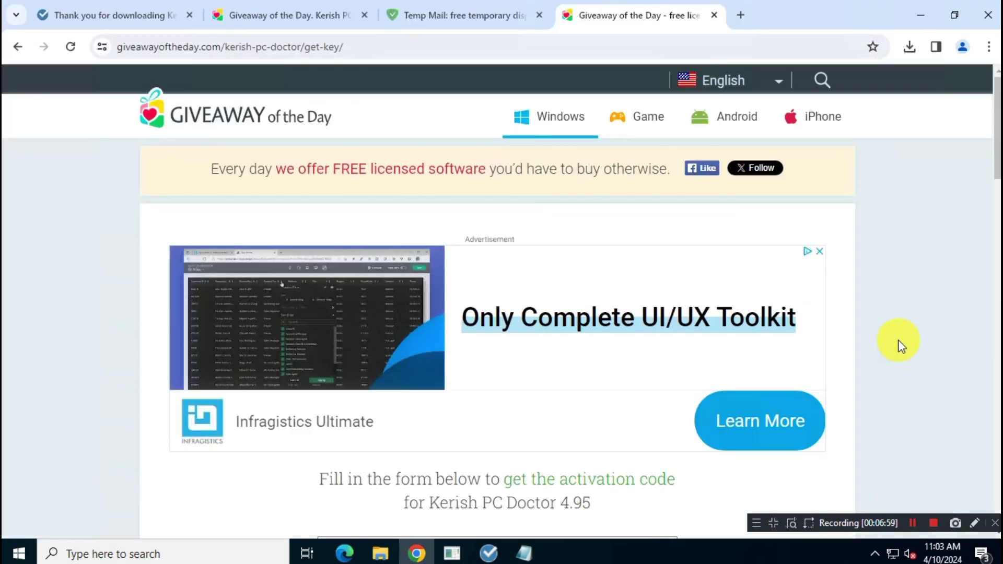
scroll(898, 340, down, 4)
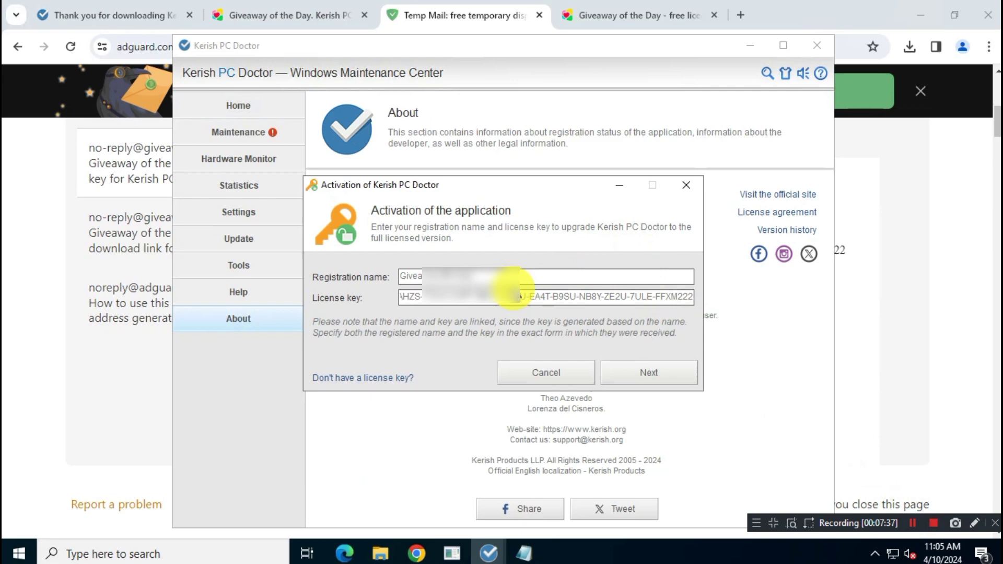
Confirm the activation and check the About page shows registration valid until 4 May 2025.
click(649, 372)
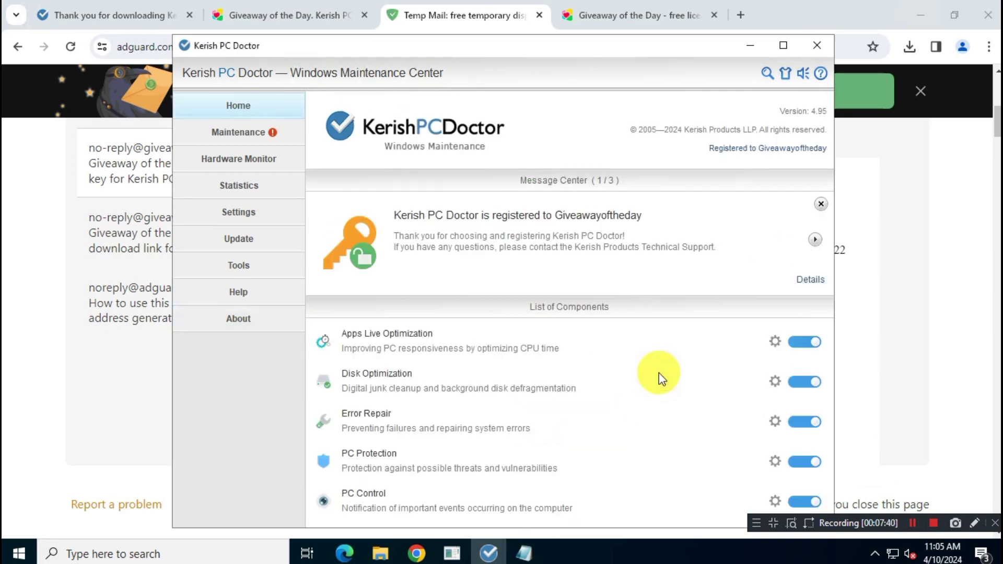
click(245, 321)
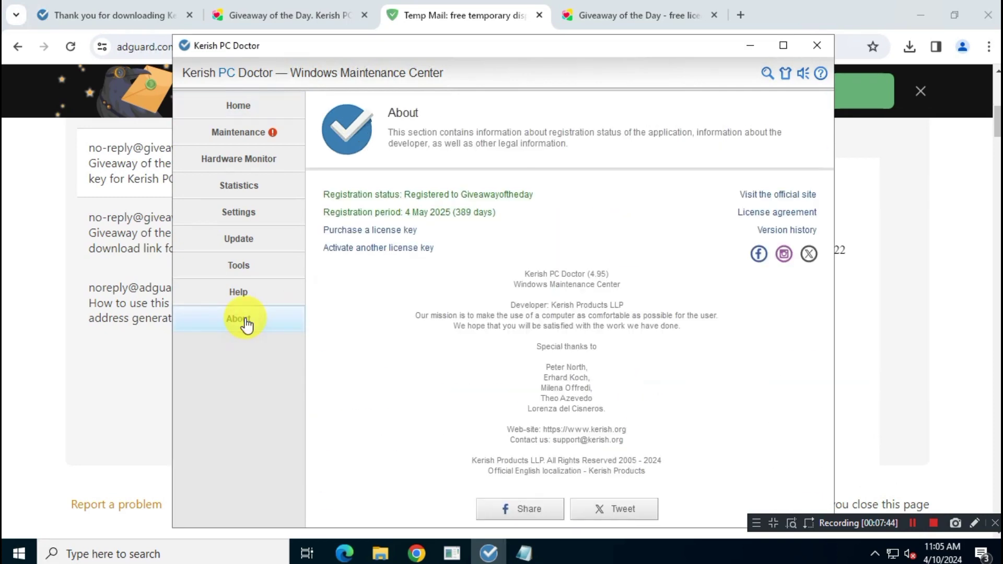